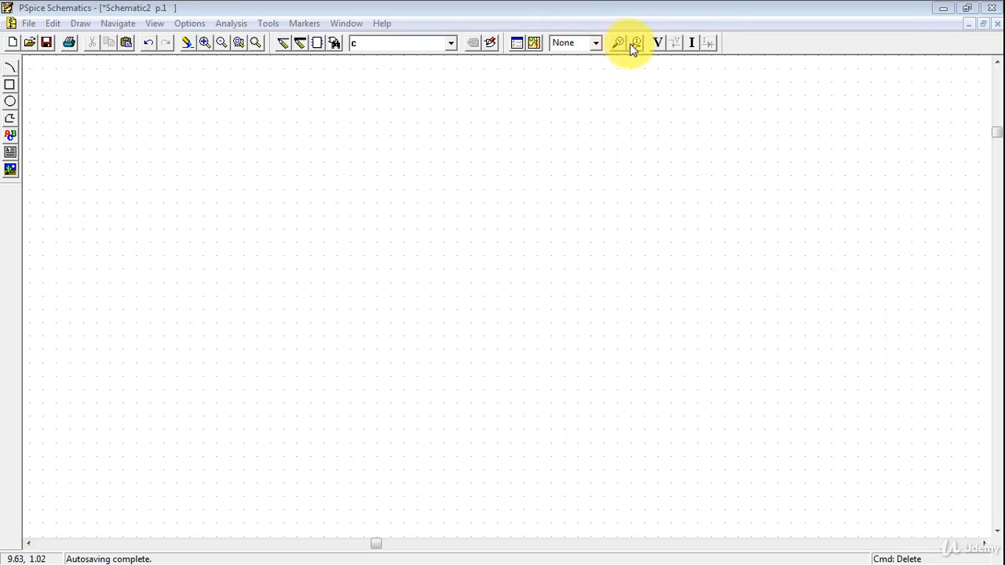
Try to place a voltage/level marker on the empty schematic page and dismiss the error
{"action": "left_click", "coordinate": [619, 41]}
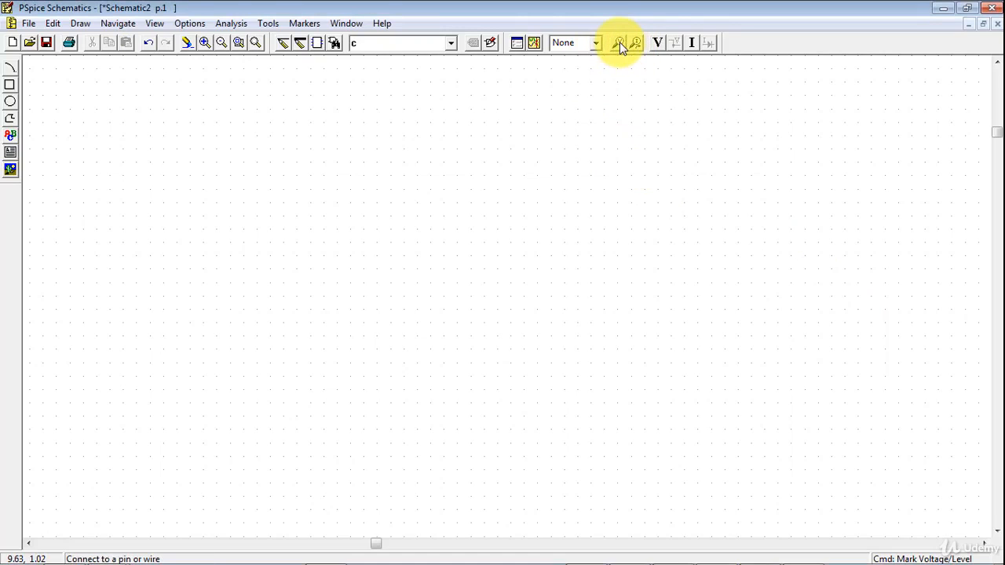
{"action": "left_click", "coordinate": [499, 128]}
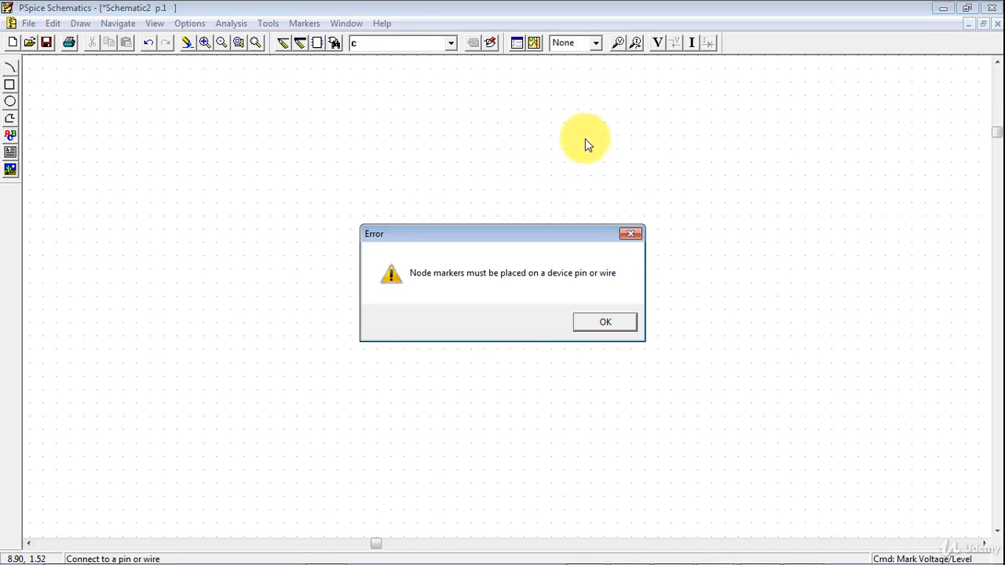
{"action": "left_click", "coordinate": [635, 232]}
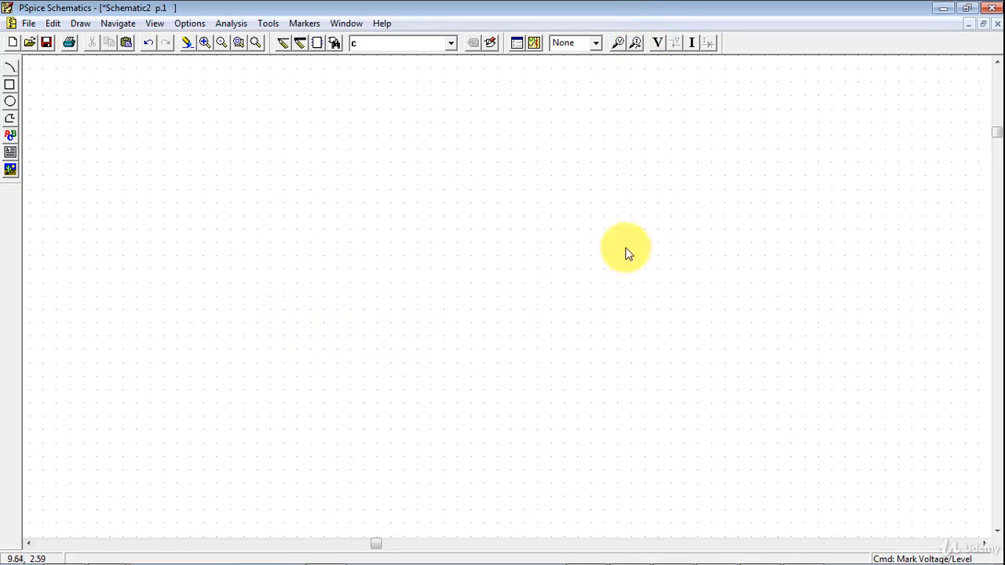
Enable the display of bias voltages and bias currents for the schematic
{"action": "left_click", "coordinate": [658, 44]}
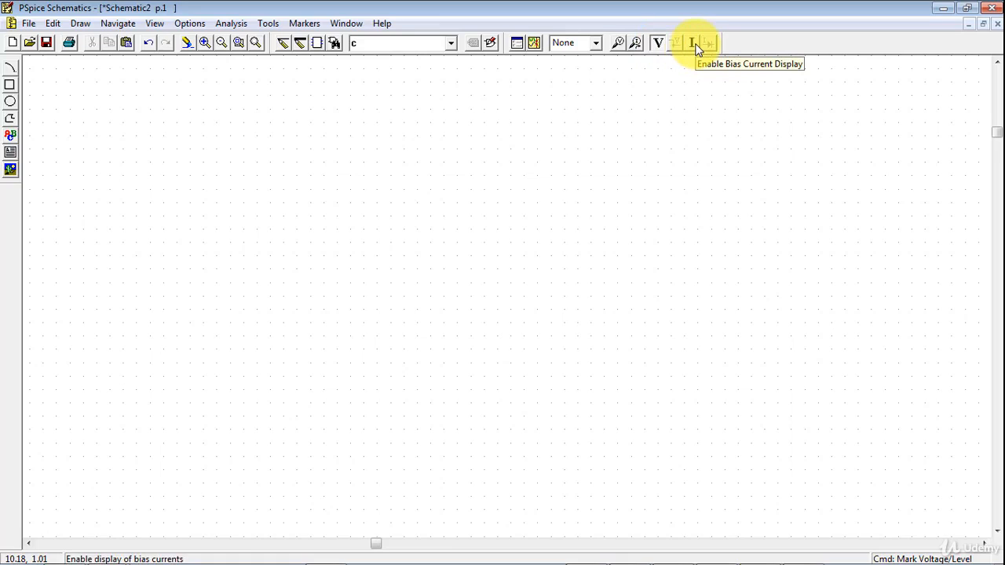
{"action": "left_click", "coordinate": [694, 45]}
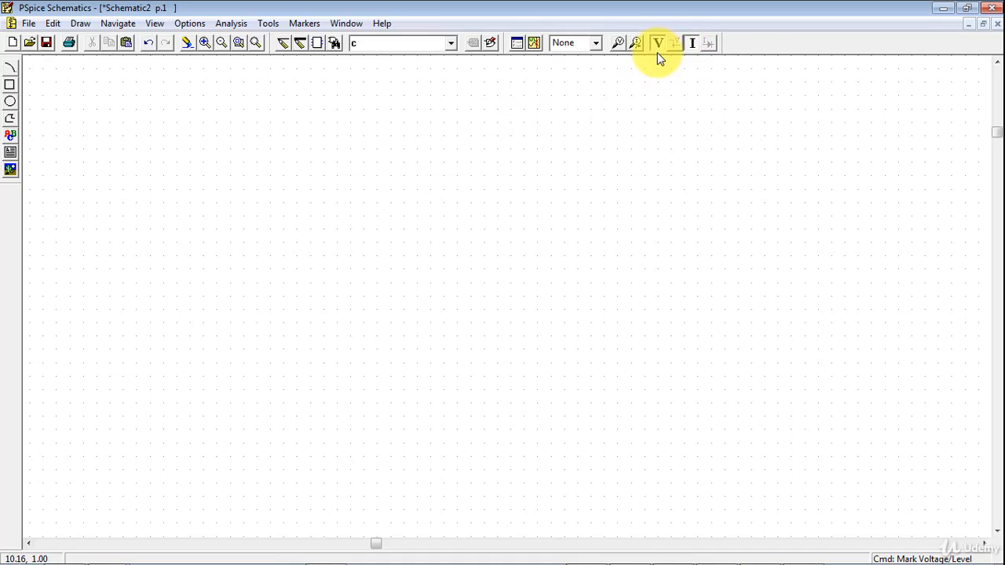
Find the LM741 op-amp in the parts library and place two of them side by side near the page's upper edge
{"action": "scroll", "coordinate": [664, 240], "scroll_direction": "up", "scroll_amount": 3}
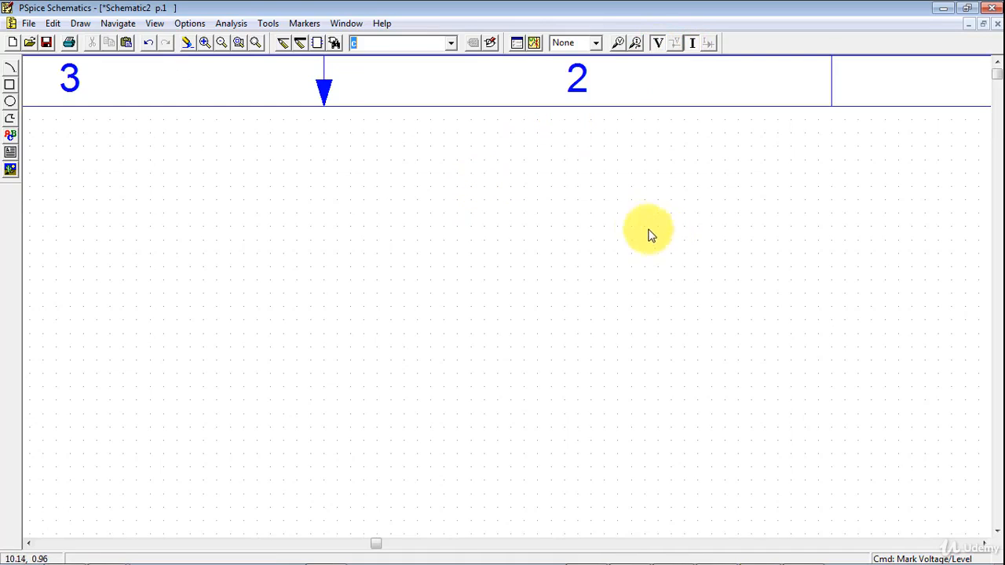
{"action": "left_click", "coordinate": [335, 44]}
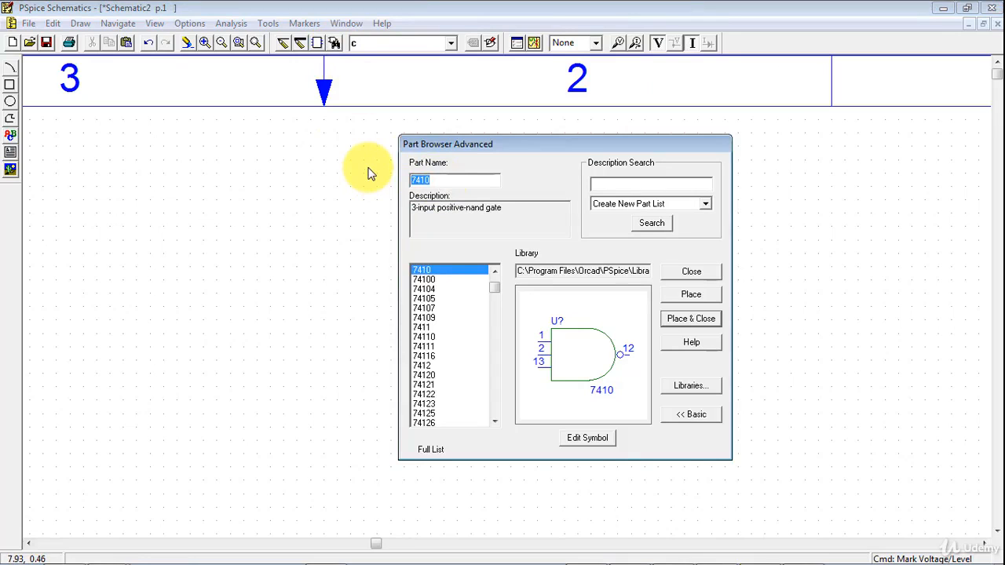
{"action": "type", "text": "lm7"}
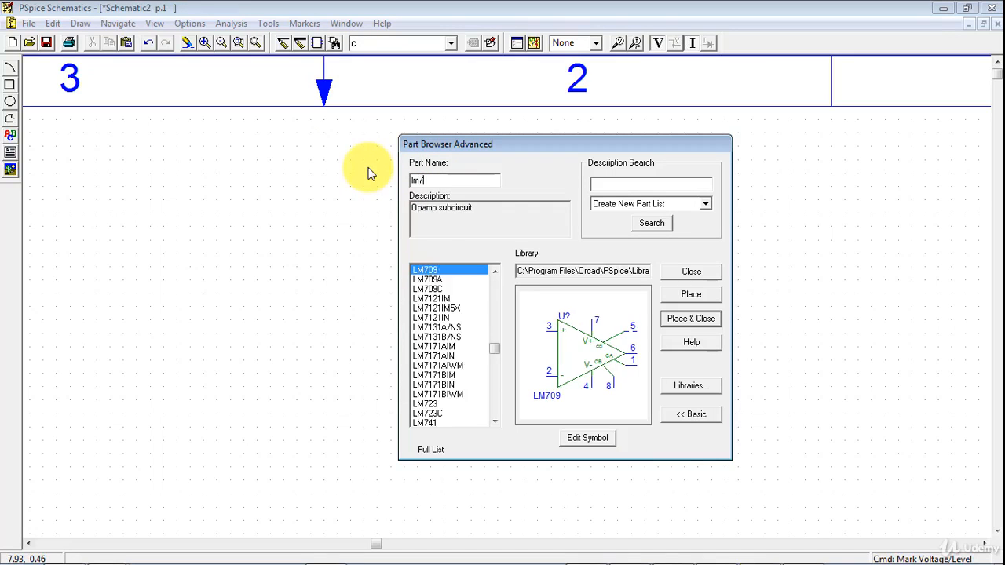
{"action": "type", "text": "41"}
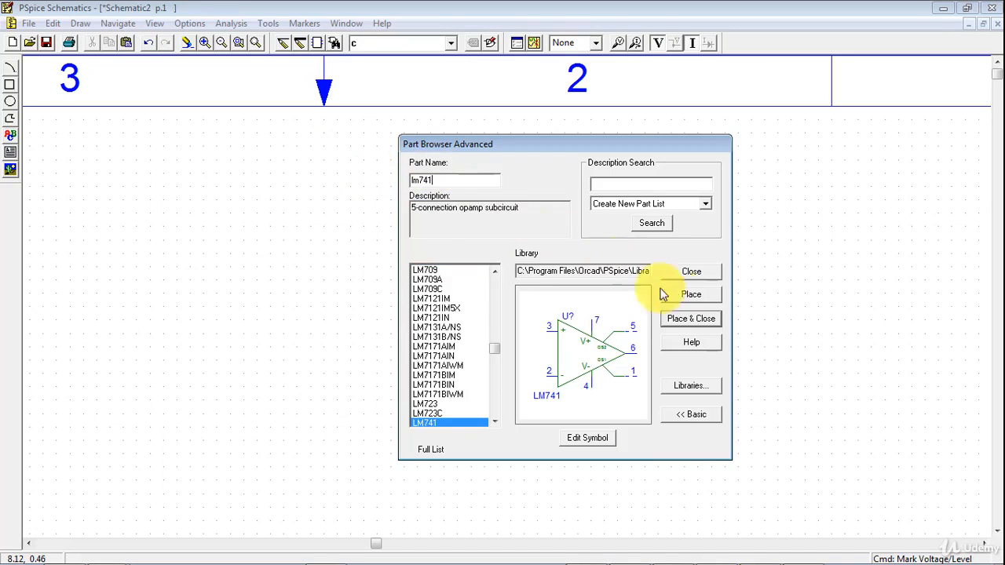
{"action": "left_click", "coordinate": [695, 321]}
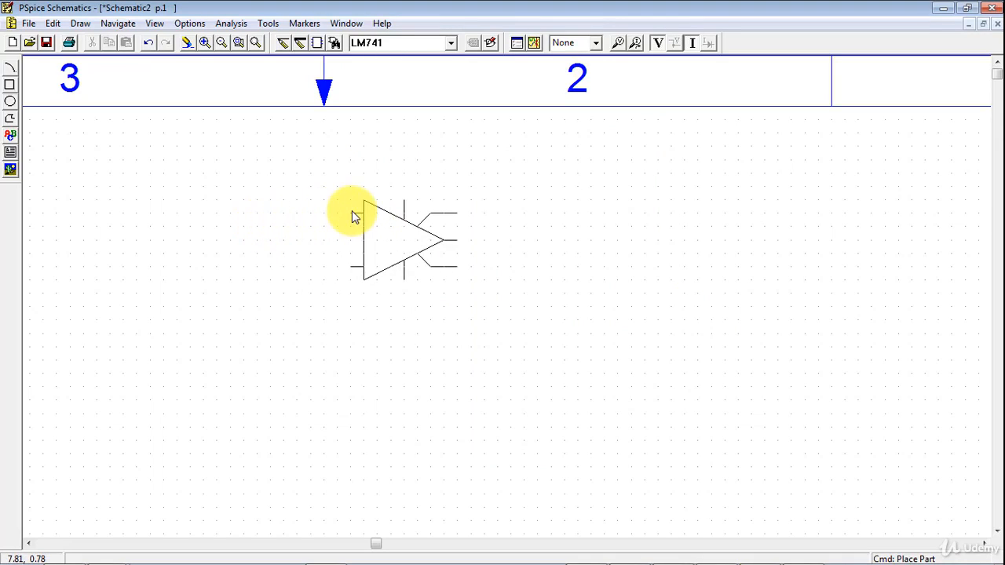
{"action": "left_click", "coordinate": [282, 193]}
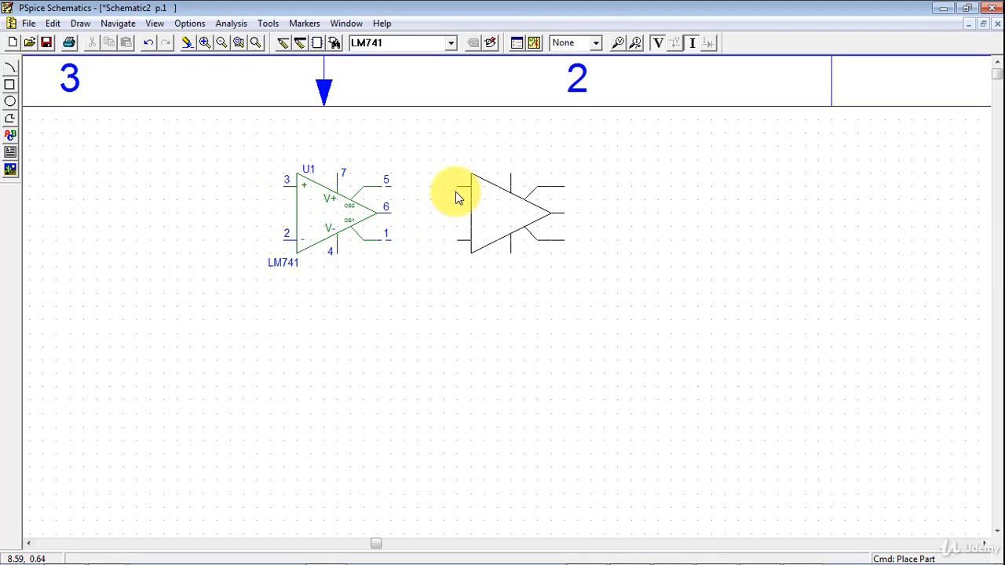
{"action": "left_click", "coordinate": [457, 197]}
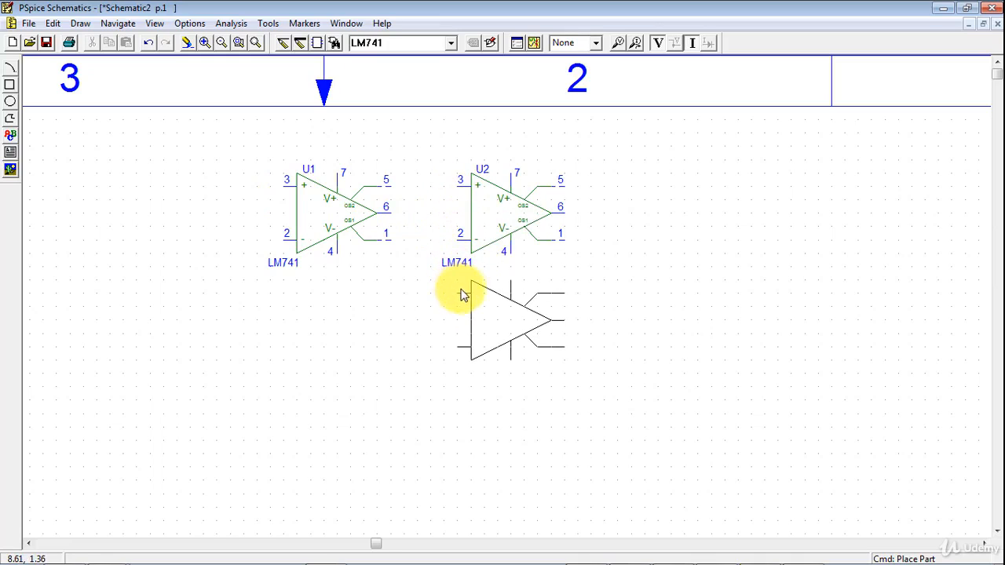
{"action": "right_click", "coordinate": [493, 307]}
Find the VAC voltage source in the parts library and place one below the first op-amp
{"action": "left_click", "coordinate": [331, 47]}
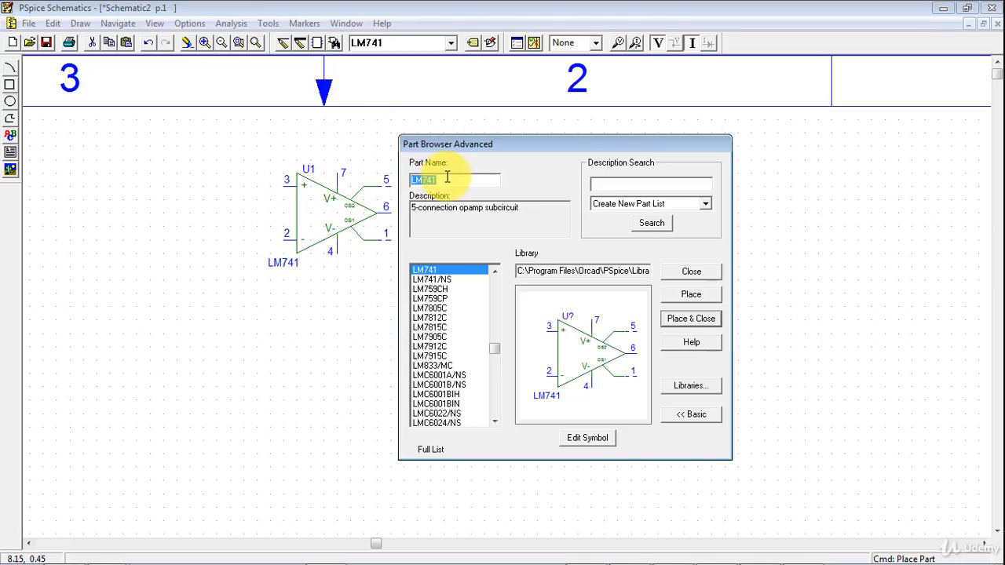
{"action": "type", "text": "V"}
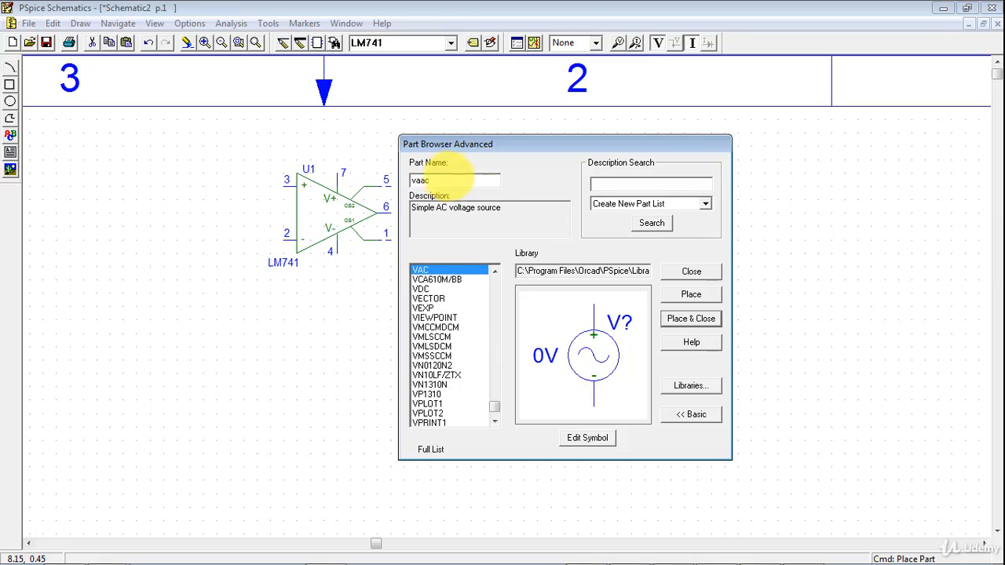
{"action": "key", "text": "BackSpace"}
{"action": "type", "text": "c"}
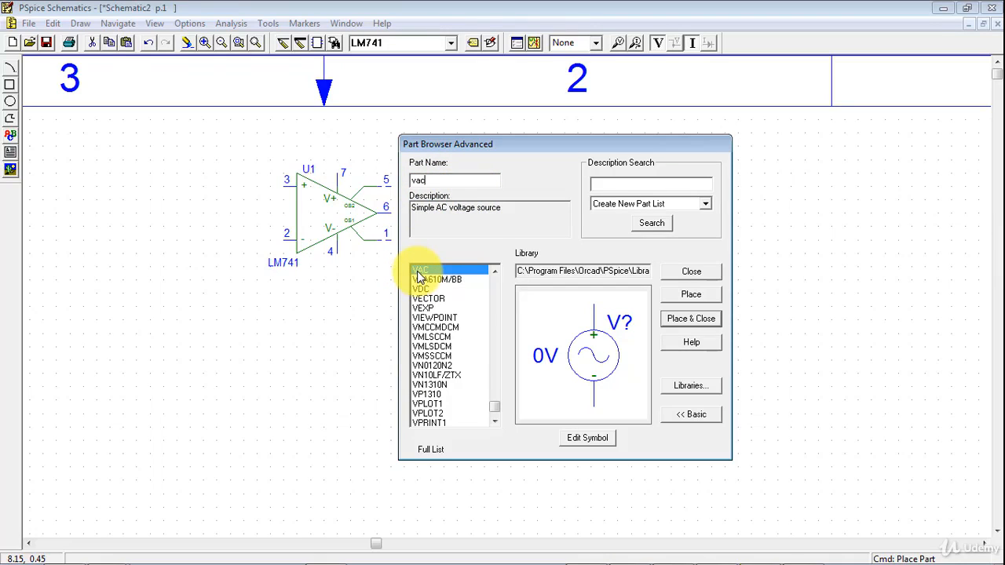
{"action": "left_click", "coordinate": [680, 318]}
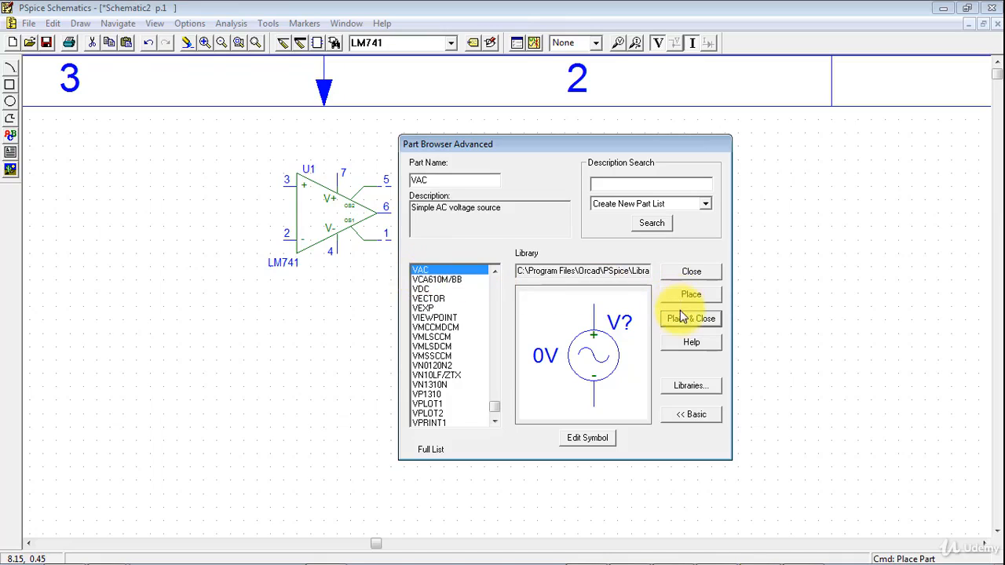
{"action": "left_click", "coordinate": [299, 315]}
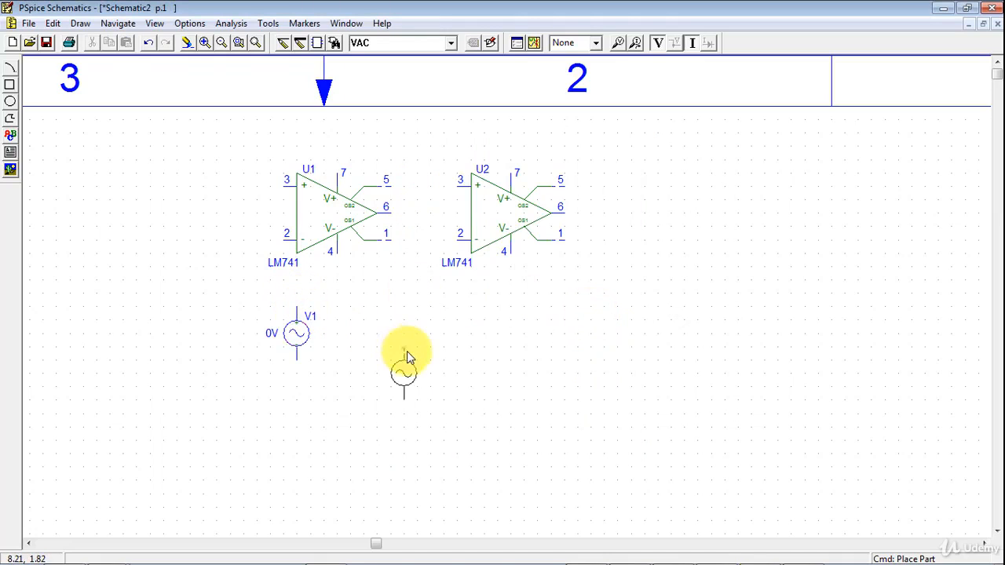
Find the VPULSE voltage source in the parts library and place one to the left of the AC source
{"action": "left_click", "coordinate": [334, 43]}
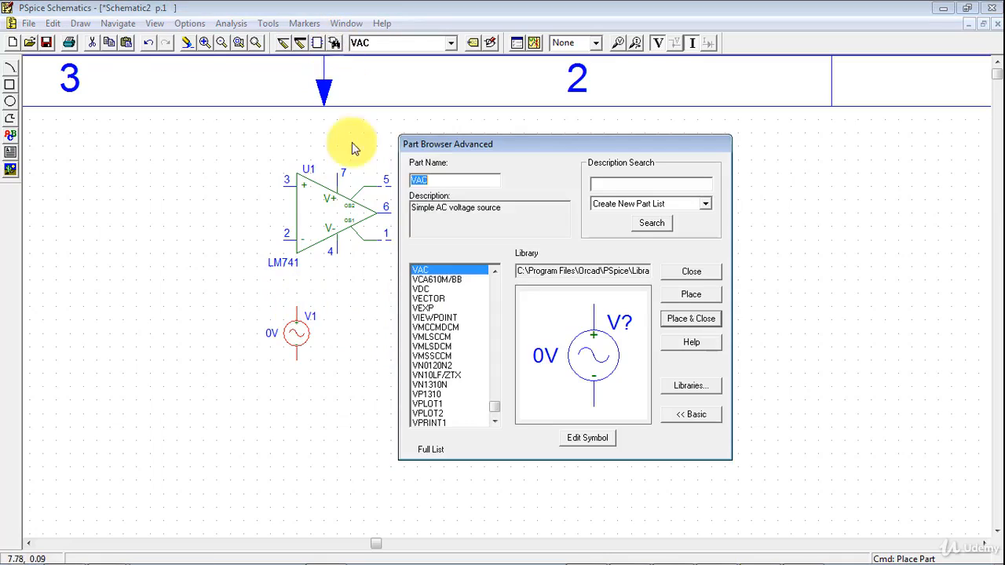
{"action": "left_click_drag", "start_coordinate": [428, 185], "coordinate": [420, 184]}
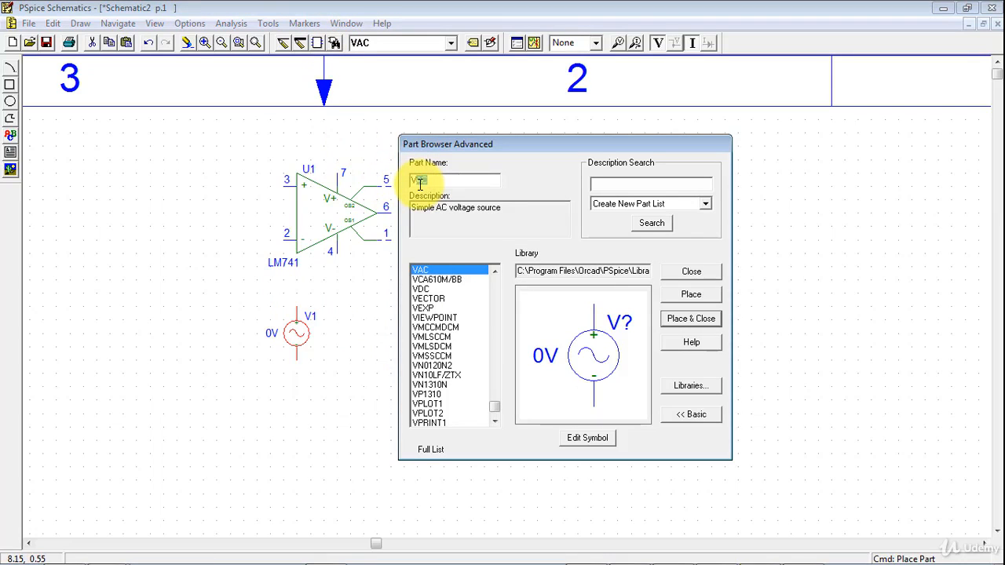
{"action": "type", "text": "p"}
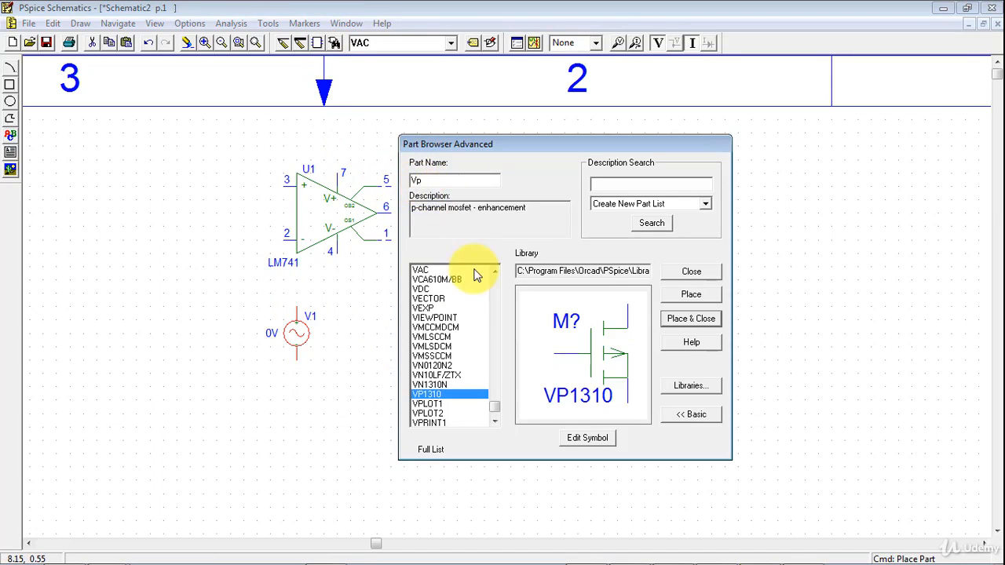
{"action": "type", "text": "u"}
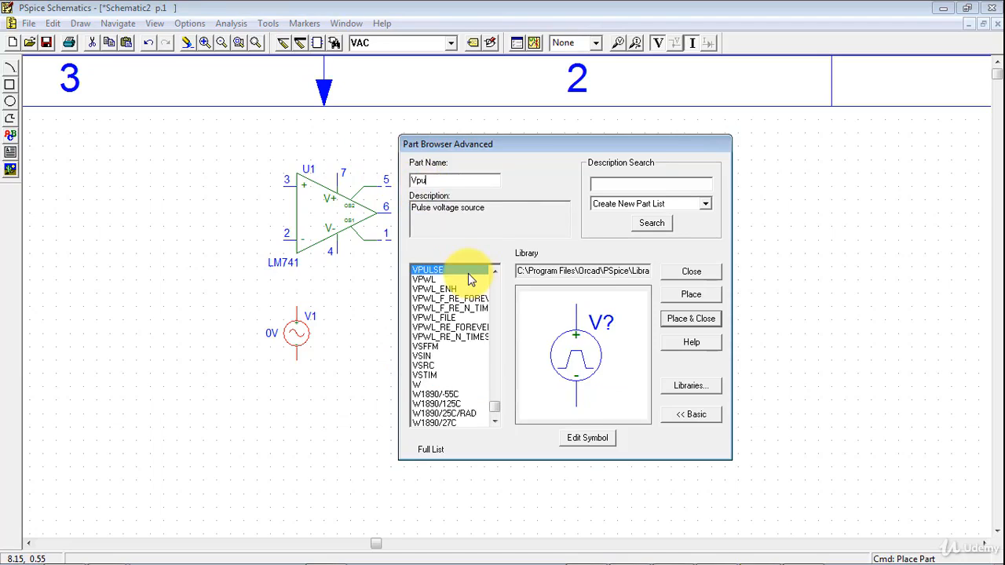
{"action": "left_click", "coordinate": [677, 297]}
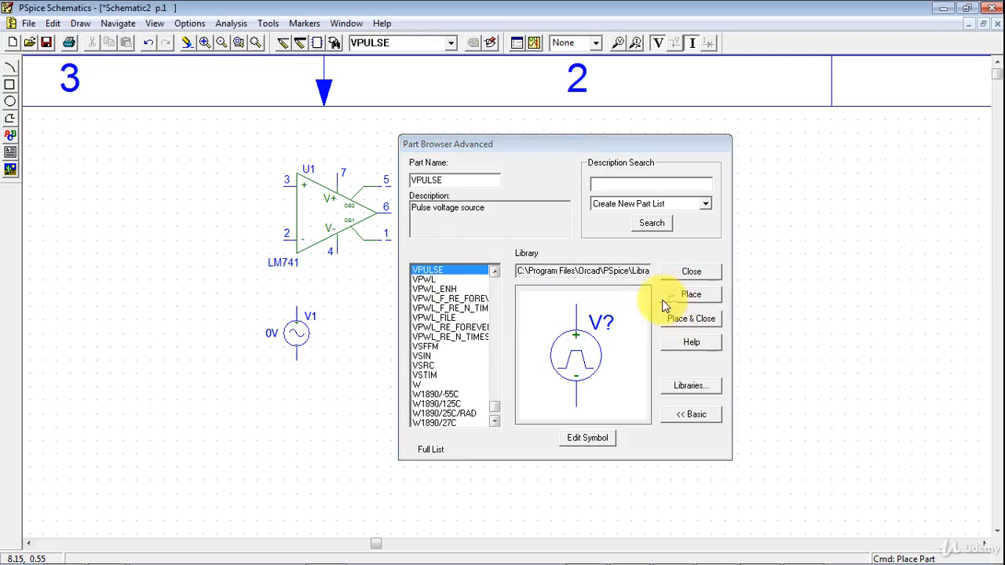
{"action": "left_click", "coordinate": [221, 286]}
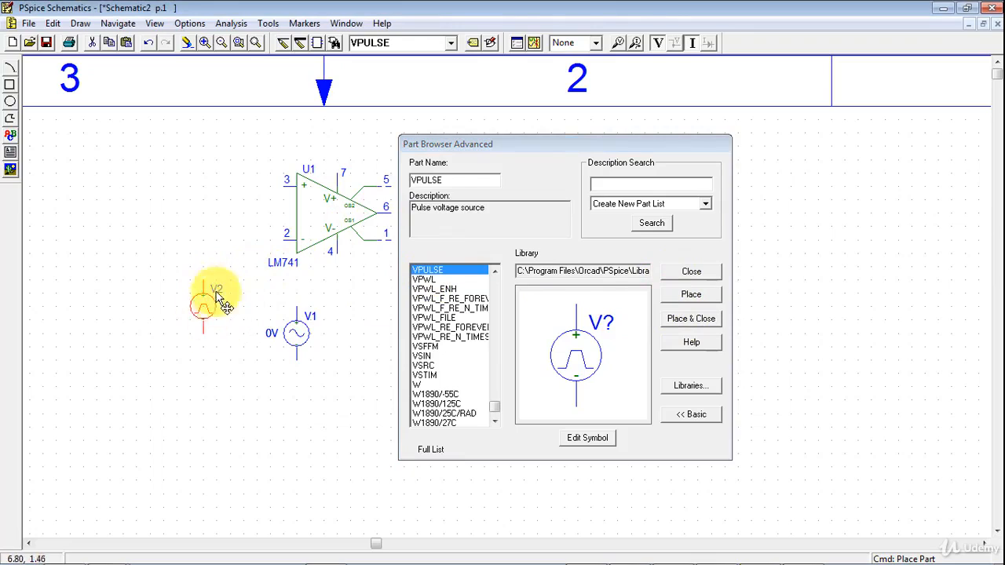
Find the GND_EARTH symbol in the parts library and place four of them in a row to the right of the AC source
{"action": "left_click_drag", "start_coordinate": [455, 180], "coordinate": [405, 181]}
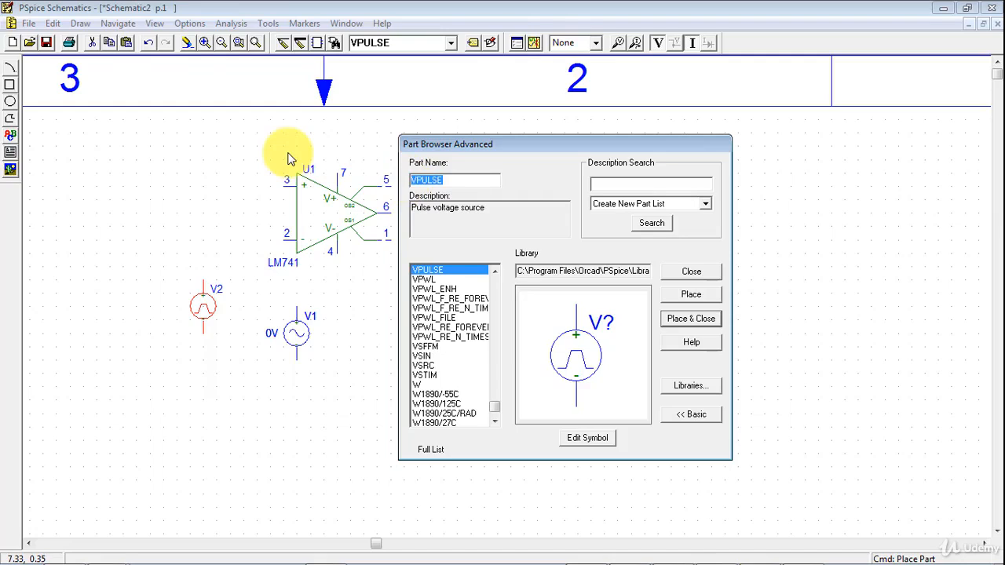
{"action": "type", "text": "gnd"}
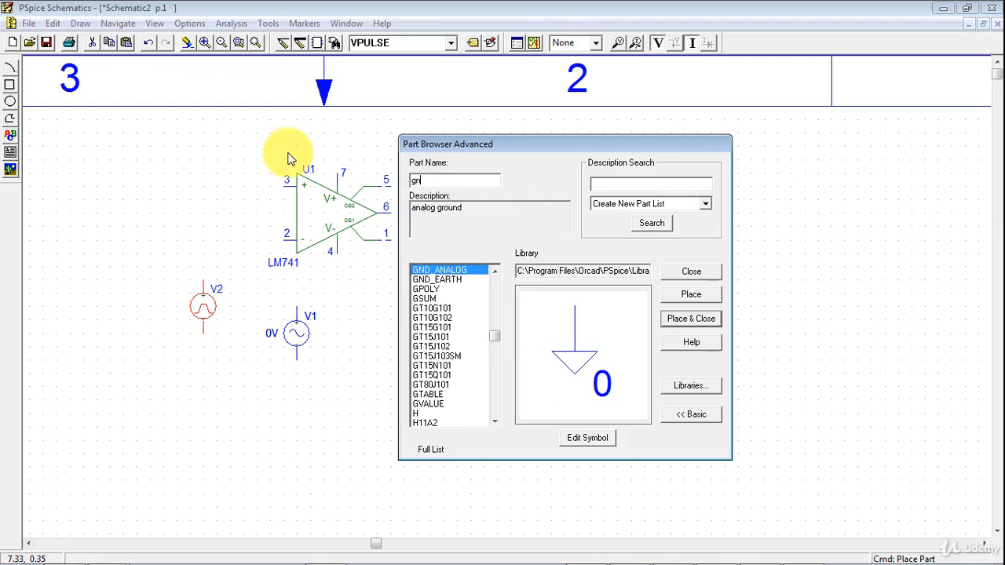
{"action": "left_click", "coordinate": [441, 281]}
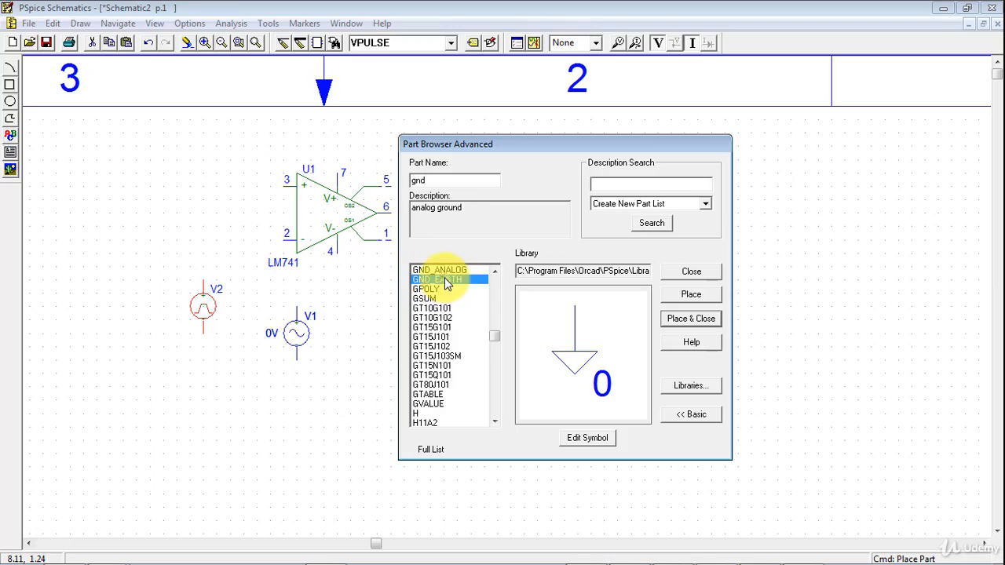
{"action": "left_click", "coordinate": [438, 271]}
{"action": "left_click", "coordinate": [437, 281]}
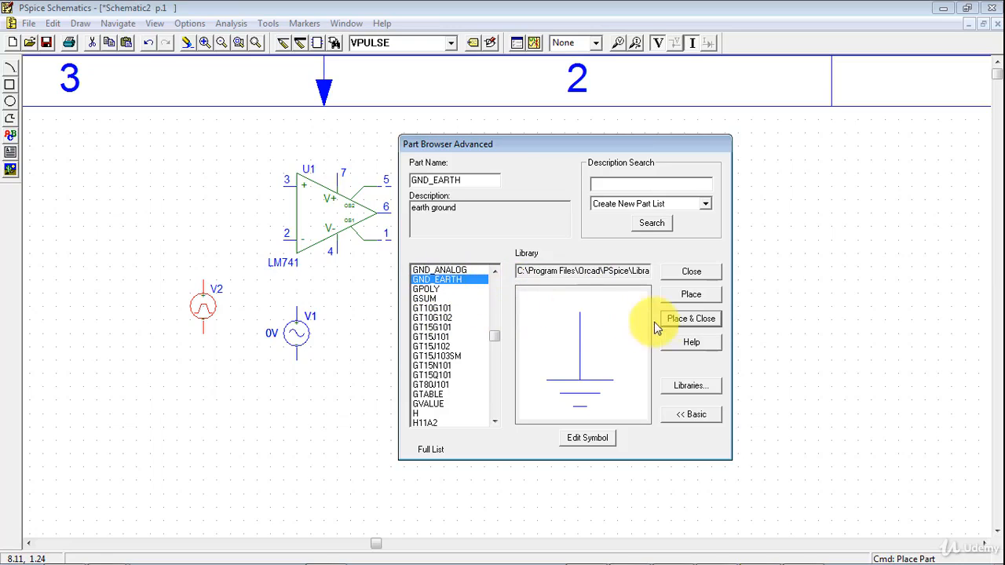
{"action": "left_click", "coordinate": [684, 319]}
{"action": "left_click", "coordinate": [390, 328]}
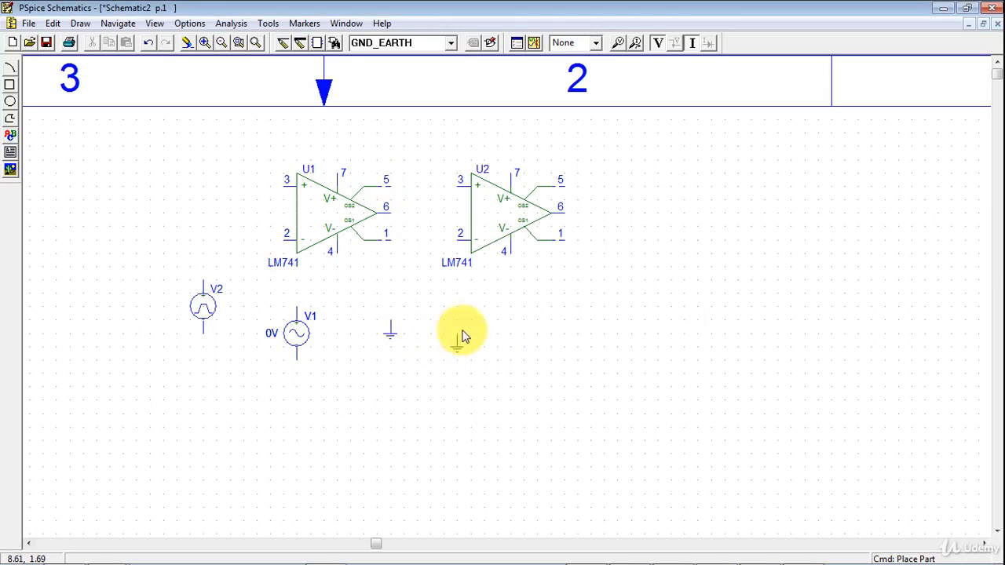
{"action": "left_click", "coordinate": [469, 327]}
{"action": "left_click", "coordinate": [537, 327]}
{"action": "left_click", "coordinate": [578, 328]}
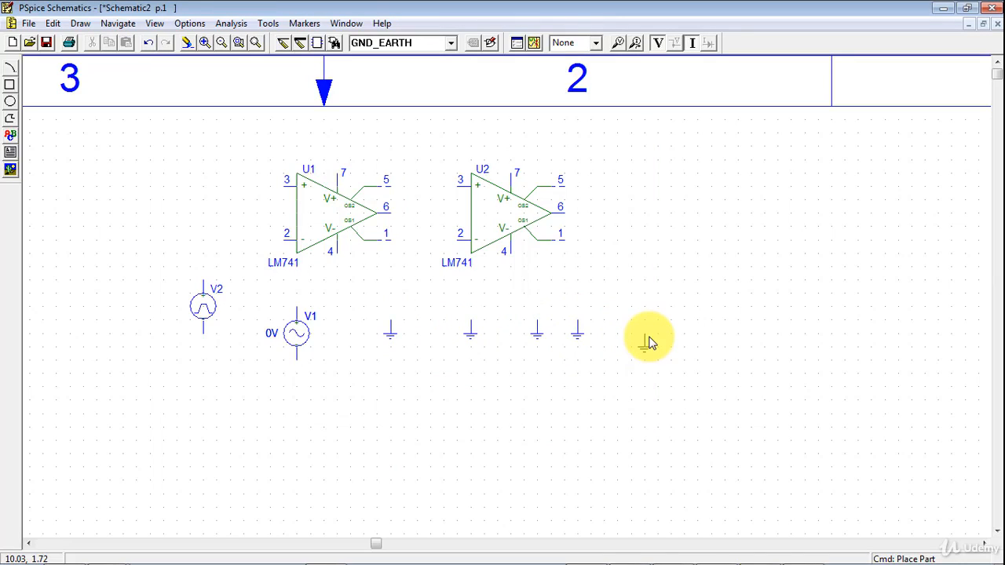
{"action": "right_click", "coordinate": [649, 342]}
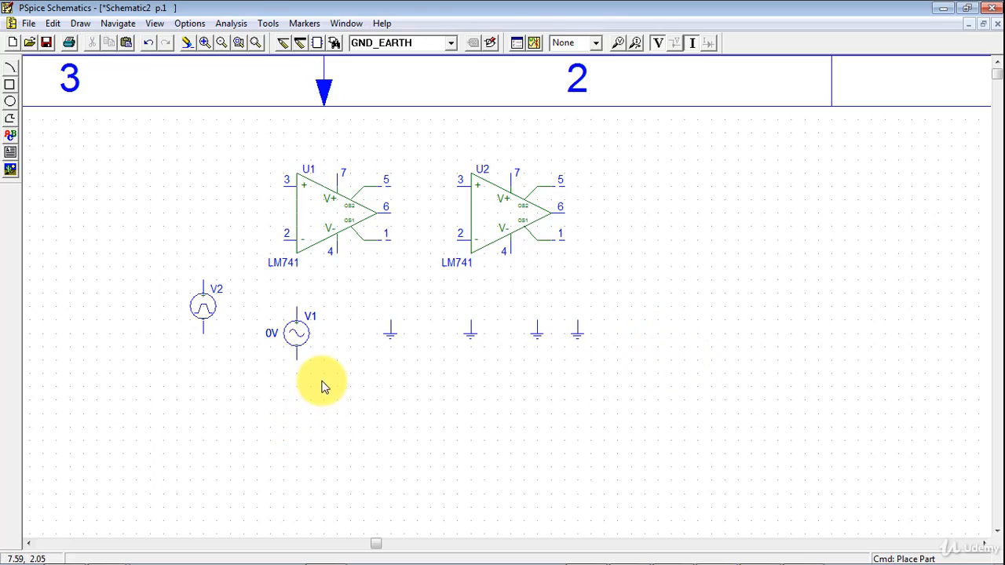
Move op-amp U2 down and left, to a spot below op-amp U1
{"action": "left_click", "coordinate": [496, 212]}
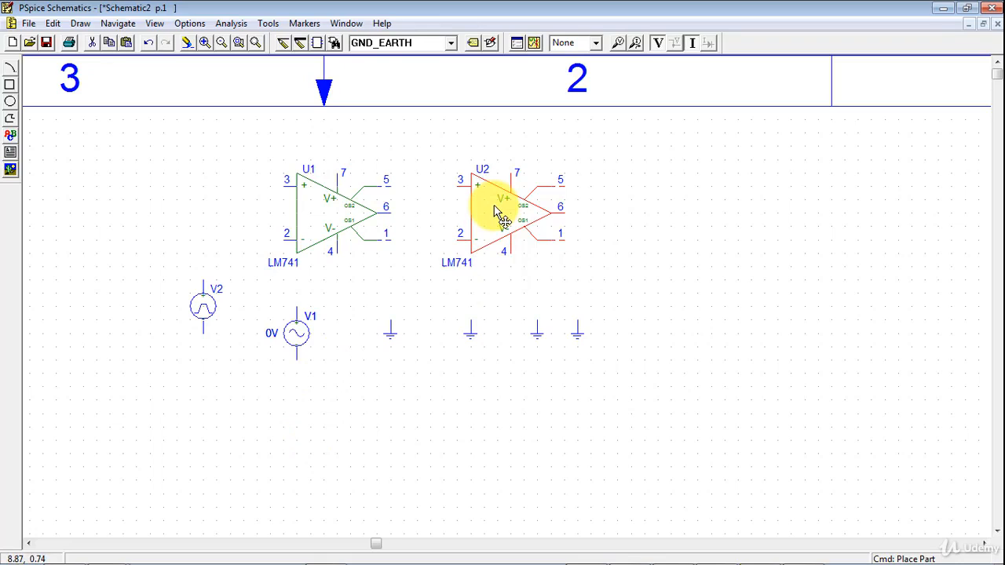
{"action": "left_click_drag", "start_coordinate": [496, 212], "coordinate": [297, 402]}
{"action": "left_click_drag", "start_coordinate": [493, 346], "coordinate": [412, 304]}
Move the second ground symbol just above the first one, and shift the AC and pulse sources down and to the left
{"action": "left_click", "coordinate": [473, 331]}
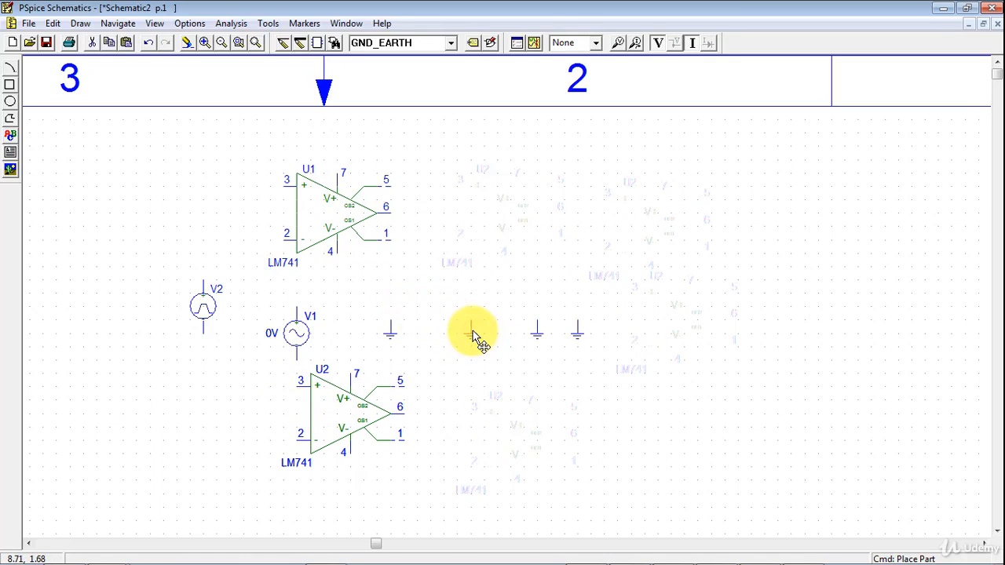
{"action": "left_click_drag", "start_coordinate": [473, 336], "coordinate": [405, 300]}
{"action": "left_click_drag", "start_coordinate": [296, 331], "coordinate": [220, 396]}
{"action": "left_click_drag", "start_coordinate": [199, 313], "coordinate": [160, 338]}
Move op-amp U1 left to a spot above the pulse source and redraw the schematic page
{"action": "left_click", "coordinate": [325, 218]}
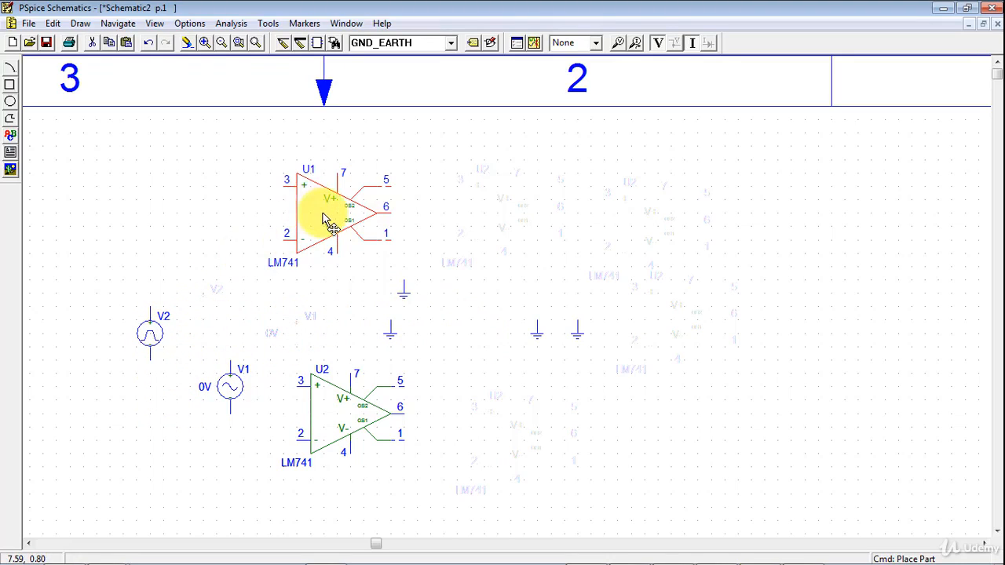
{"action": "left_click_drag", "start_coordinate": [325, 218], "coordinate": [192, 205]}
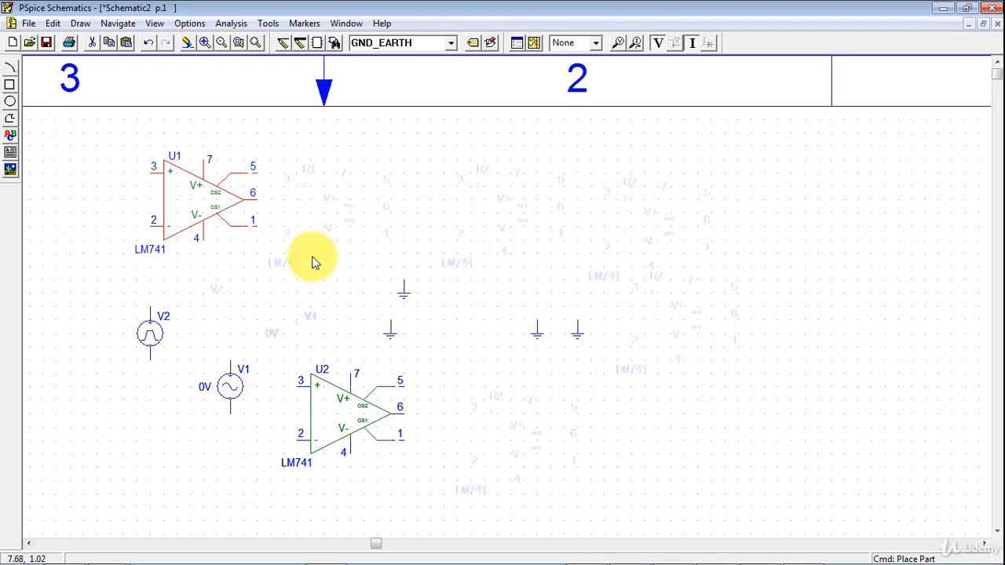
{"action": "left_click", "coordinate": [195, 48]}
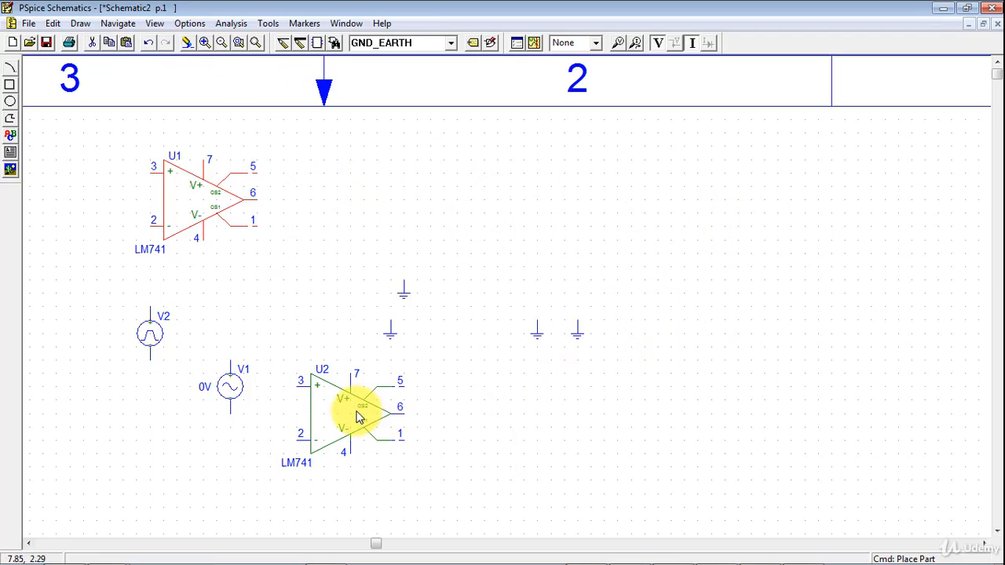
Move op-amp U2 to the far right of the ground symbols, roughly level with op-amp U1
{"action": "left_click_drag", "start_coordinate": [357, 412], "coordinate": [462, 411]}
{"action": "left_click_drag", "start_coordinate": [417, 478], "coordinate": [296, 373]}
{"action": "mouse_move", "coordinate": [330, 404]}
{"action": "left_mouse_down"}
{"action": "mouse_move", "coordinate": [341, 415]}
{"action": "mouse_move", "coordinate": [494, 428]}
{"action": "mouse_move", "coordinate": [666, 357]}
{"action": "mouse_move", "coordinate": [713, 292]}
{"action": "left_mouse_up"}
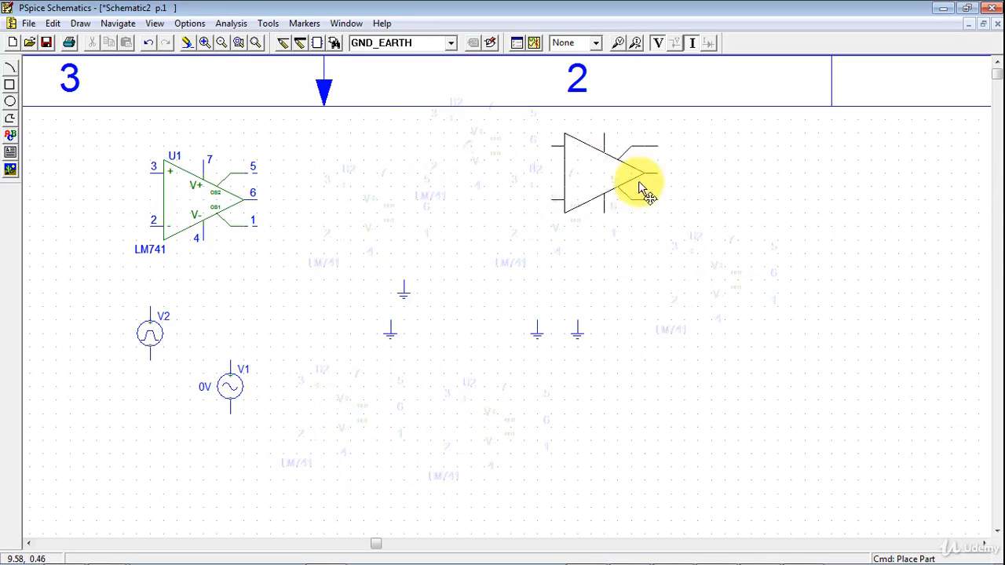
{"action": "left_click", "coordinate": [717, 196]}
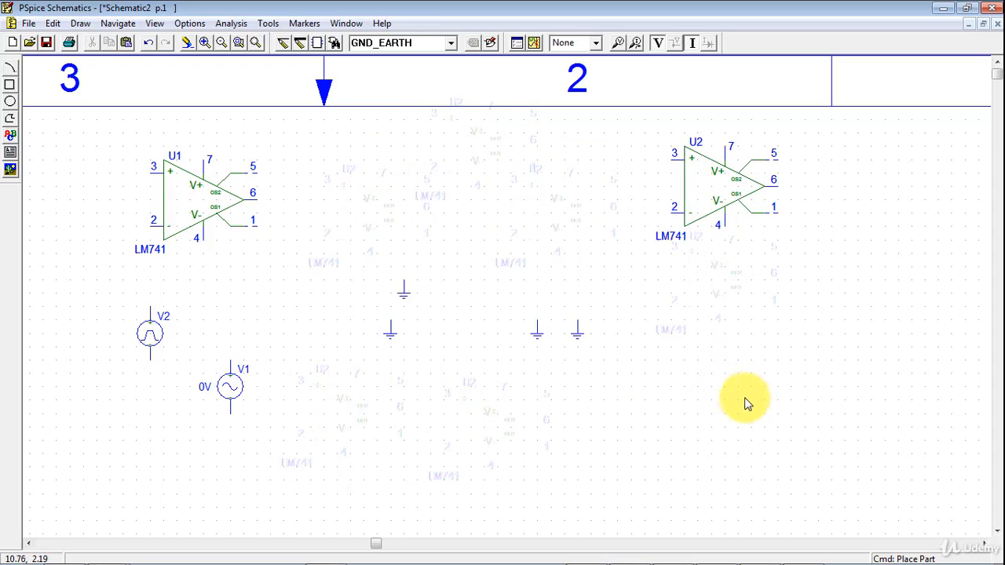
Zoom to fit all parts on the page and examine the analysis types offered in the Analysis Setup dialog
{"action": "left_click", "coordinate": [986, 544]}
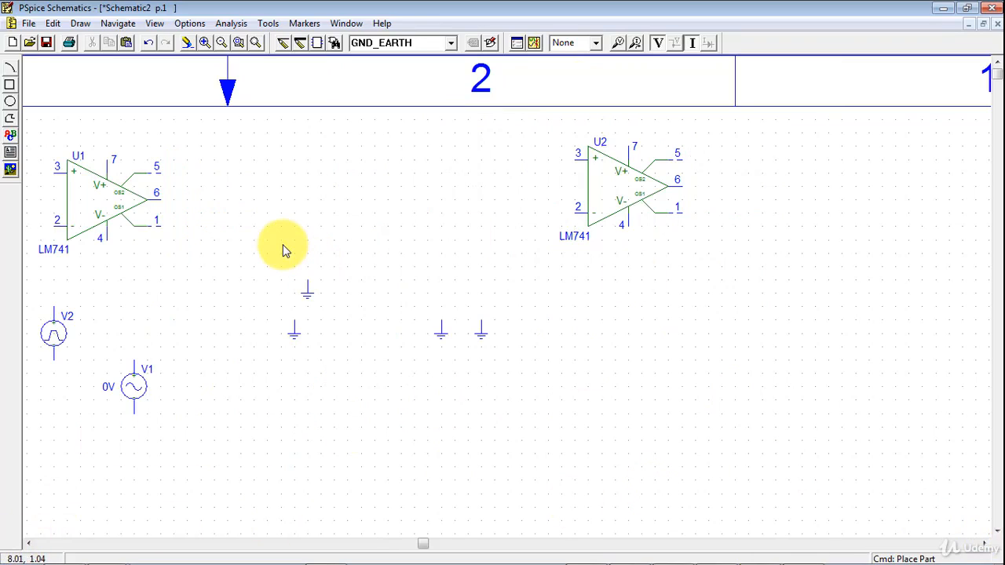
{"action": "left_click", "coordinate": [258, 44]}
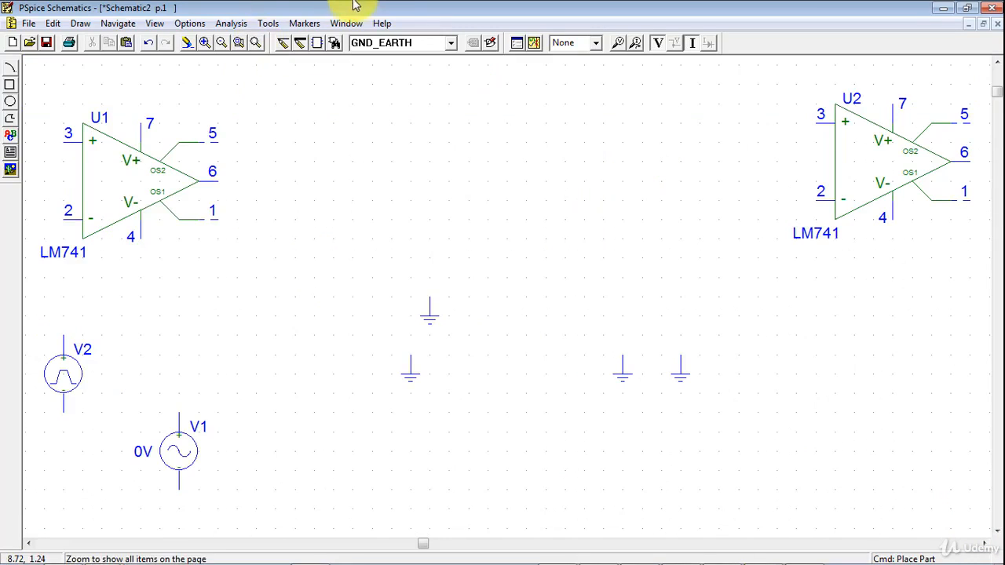
{"action": "left_click", "coordinate": [523, 46]}
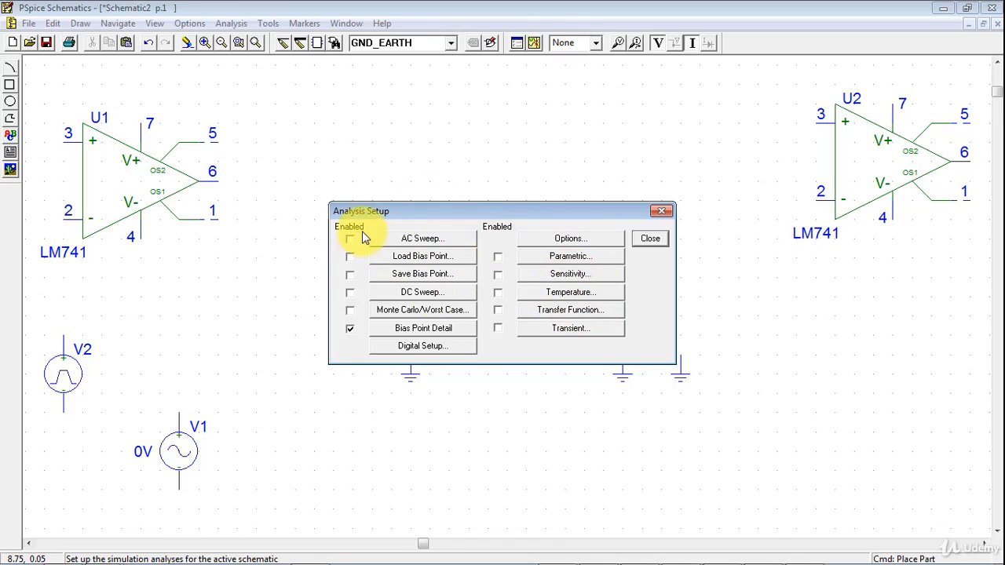
{"action": "left_click_drag", "start_coordinate": [345, 210], "coordinate": [410, 192]}
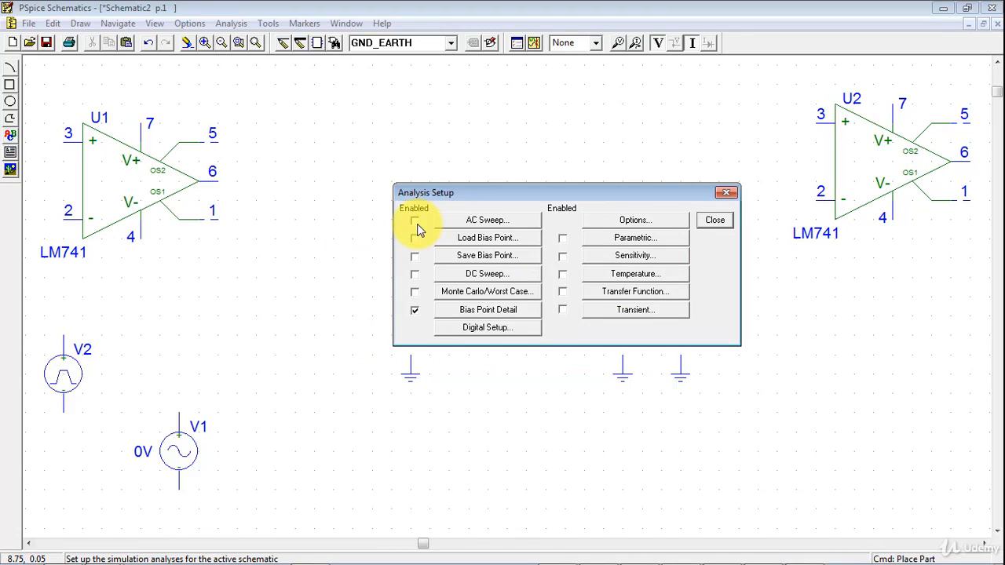
{"action": "left_click", "coordinate": [709, 224]}
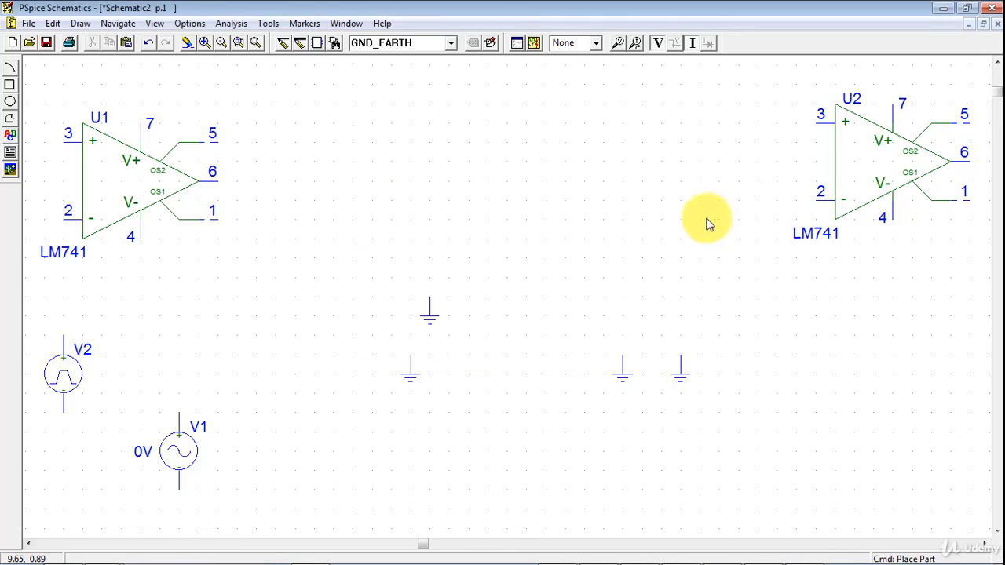
{"action": "left_click", "coordinate": [518, 43]}
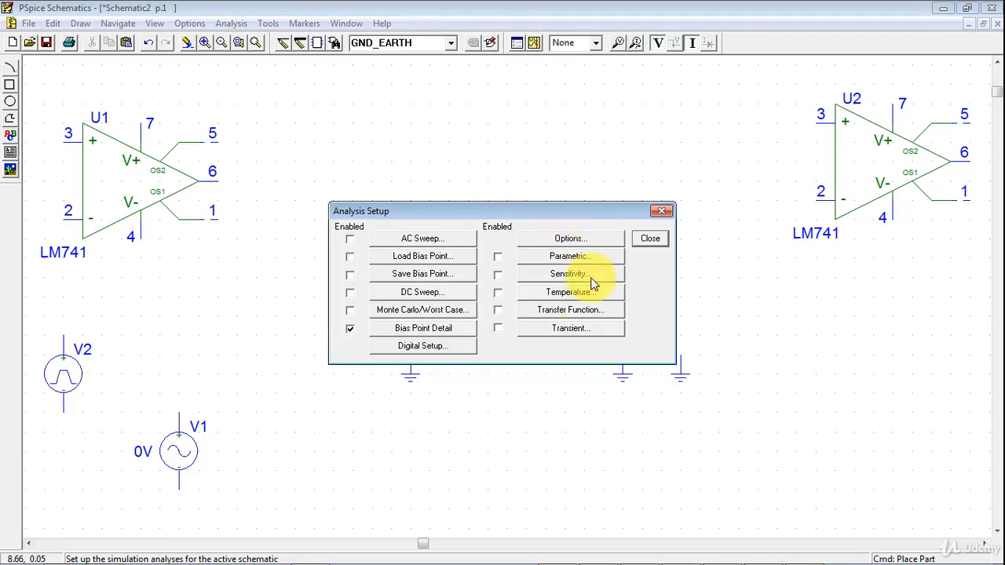
{"action": "left_click", "coordinate": [648, 240]}
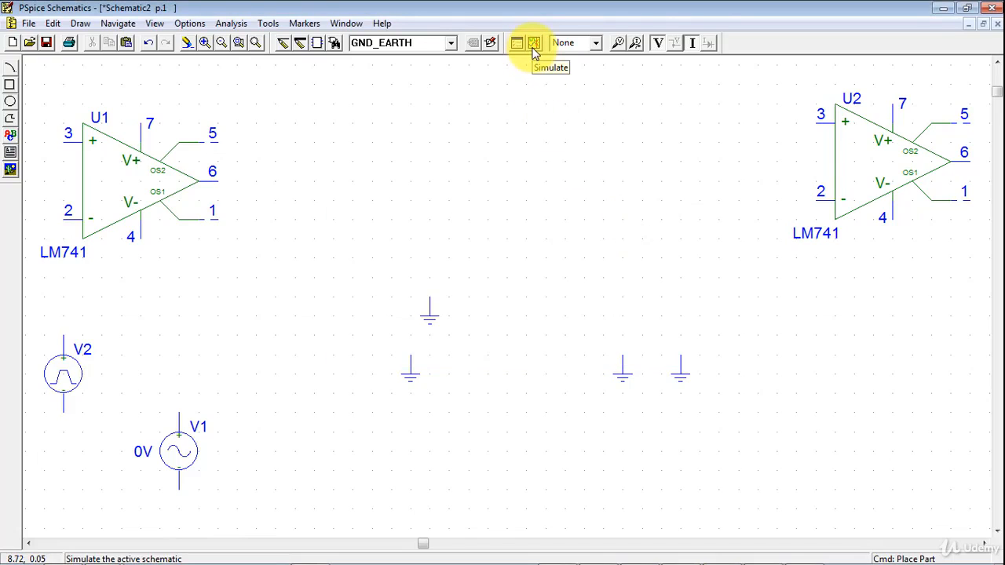
Draw a large open arc between the two op-amps, curving just above the ground symbols
{"action": "left_click", "coordinate": [11, 70]}
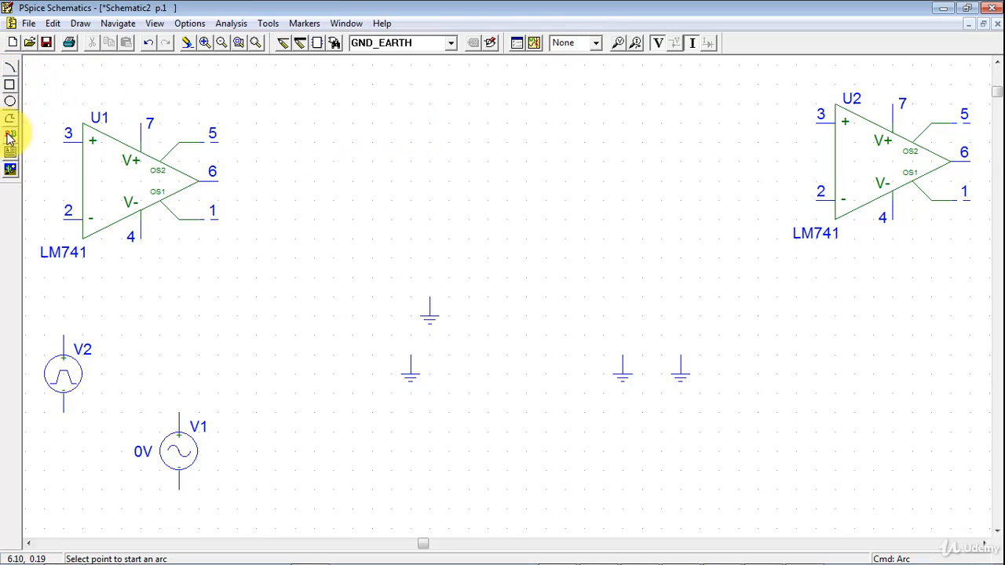
{"action": "left_click", "coordinate": [488, 143]}
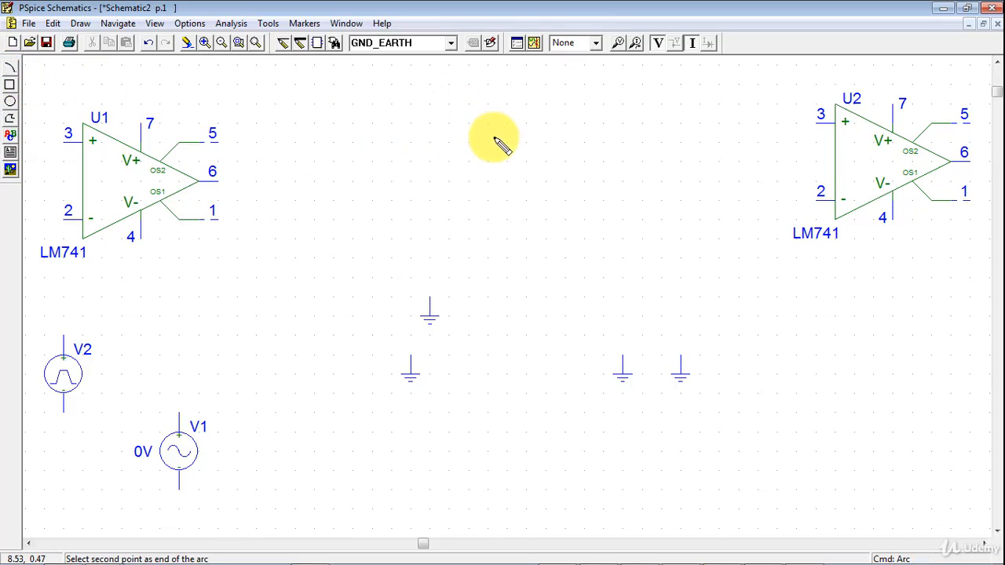
{"action": "left_click", "coordinate": [600, 260]}
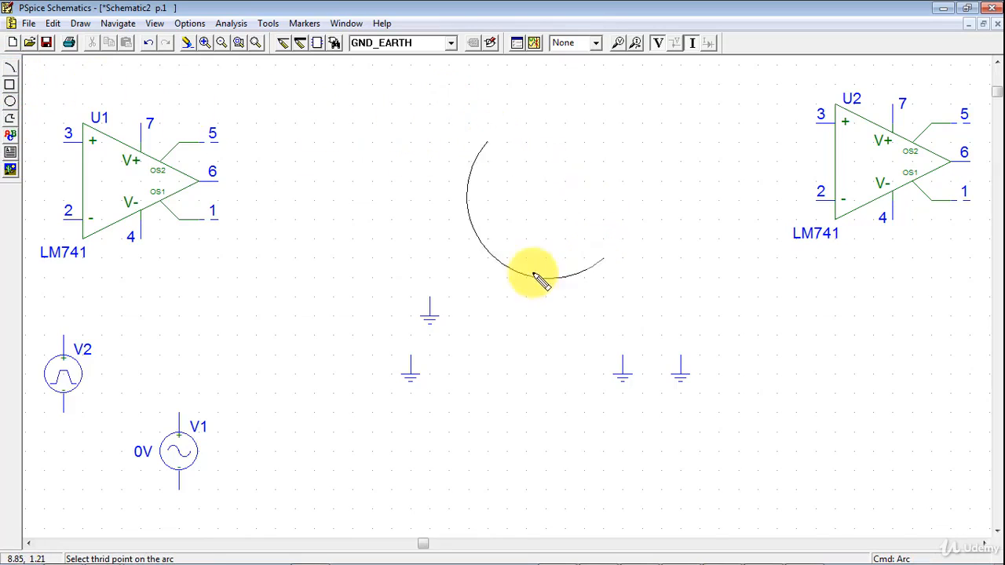
{"action": "left_click", "coordinate": [448, 265]}
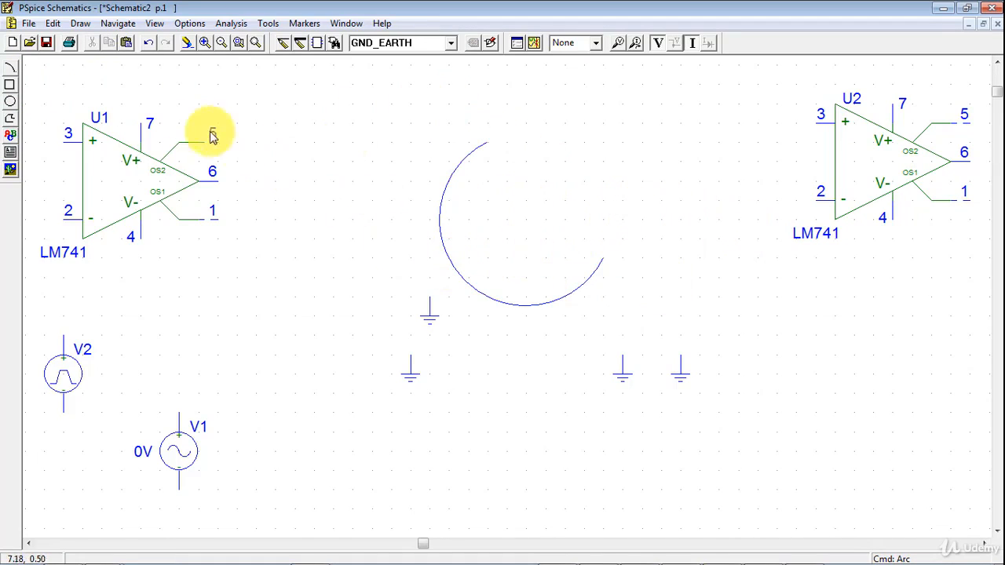
Draw a wide box across the arc's upper end and a circle enclosing the rightmost ground symbol
{"action": "left_click", "coordinate": [10, 85]}
{"action": "left_click", "coordinate": [377, 85]}
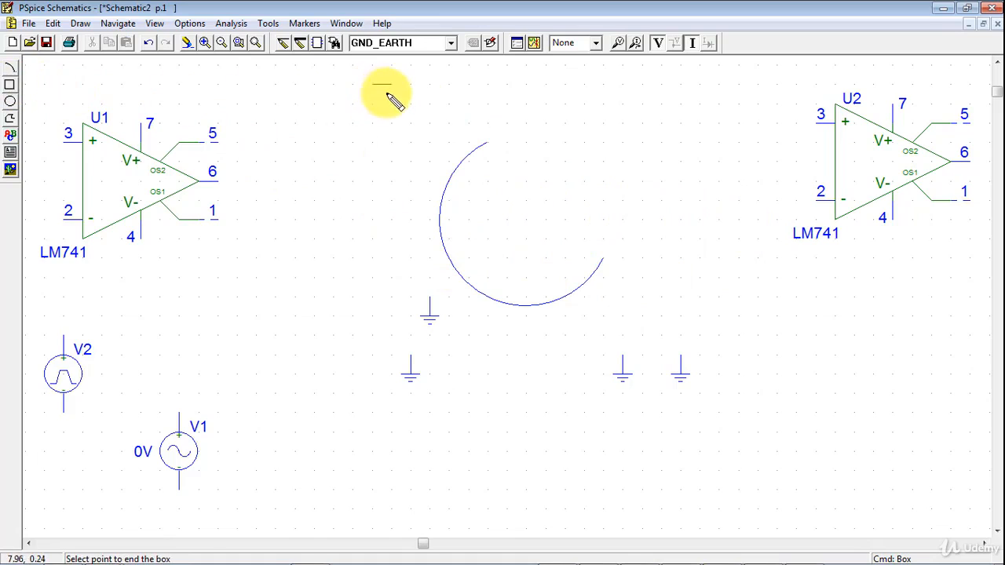
{"action": "left_click", "coordinate": [719, 180]}
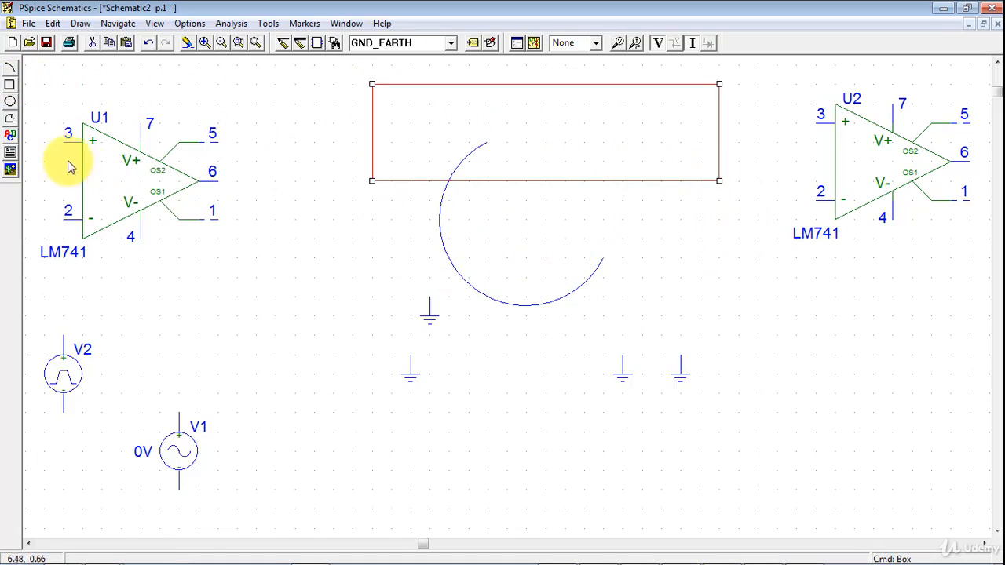
{"action": "left_click", "coordinate": [9, 101]}
{"action": "left_click", "coordinate": [738, 354]}
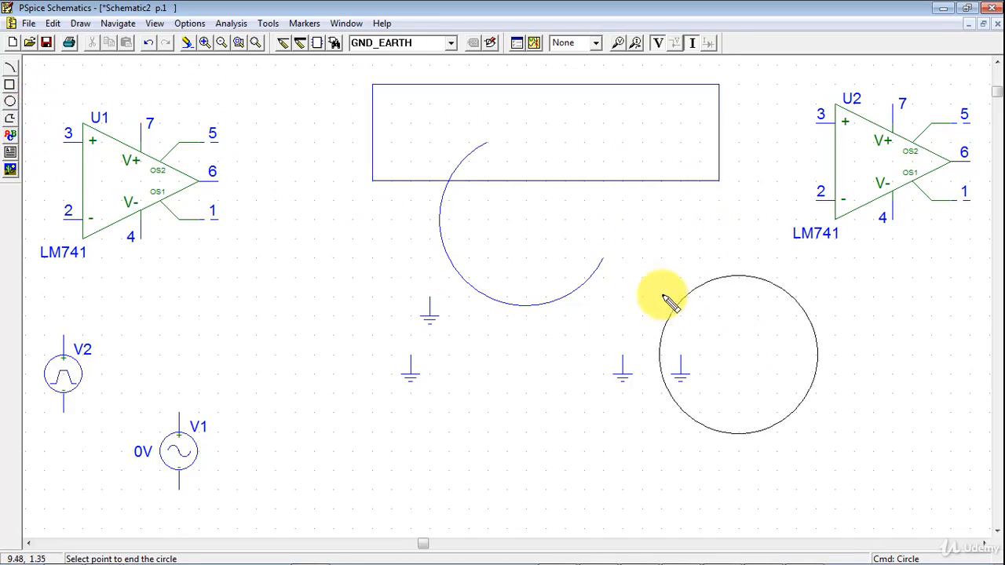
{"action": "left_click", "coordinate": [667, 288]}
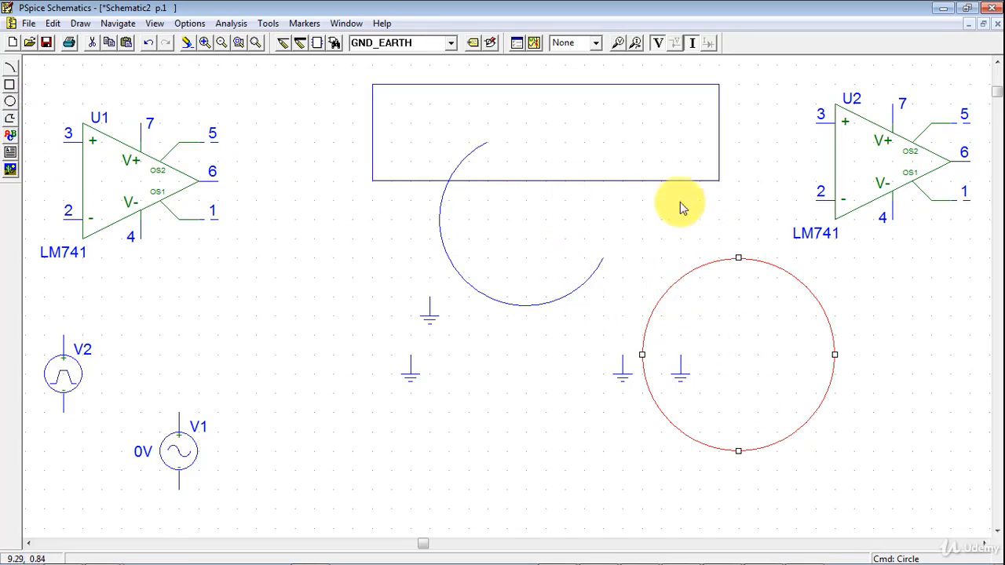
Delete the box, the arc and the circle from the schematic
{"action": "left_click_drag", "start_coordinate": [746, 199], "coordinate": [336, 86]}
{"action": "key", "text": "Delete"}
{"action": "mouse_move", "coordinate": [417, 138]}
{"action": "left_mouse_down"}
{"action": "mouse_move", "coordinate": [573, 278]}
{"action": "mouse_move", "coordinate": [621, 298]}
{"action": "mouse_move", "coordinate": [617, 319]}
{"action": "mouse_move", "coordinate": [478, 270]}
{"action": "mouse_move", "coordinate": [428, 123]}
{"action": "left_mouse_up"}
{"action": "key", "text": "Delete"}
{"action": "left_click_drag", "start_coordinate": [673, 223], "coordinate": [836, 473]}
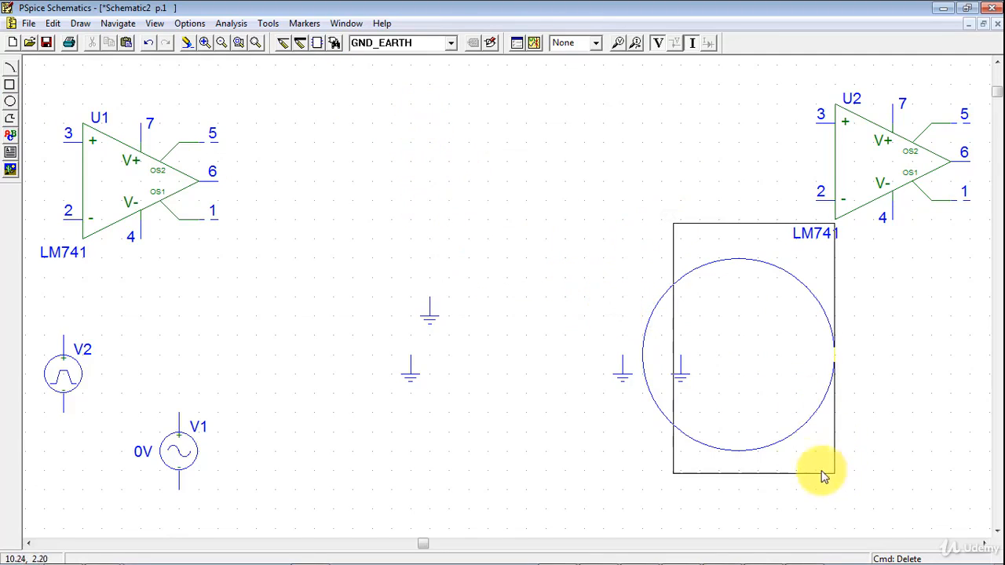
{"action": "left_click", "coordinate": [736, 263]}
{"action": "key", "text": "Delete"}
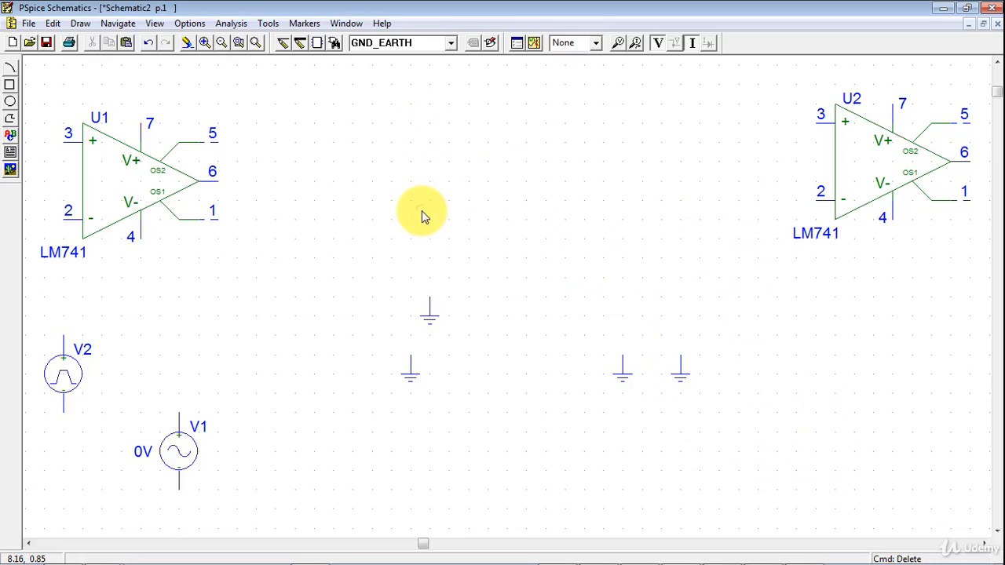
Place the text "hello" once between the two op-amps, near the level of op-amp U1's upper pins
{"action": "left_click", "coordinate": [11, 138]}
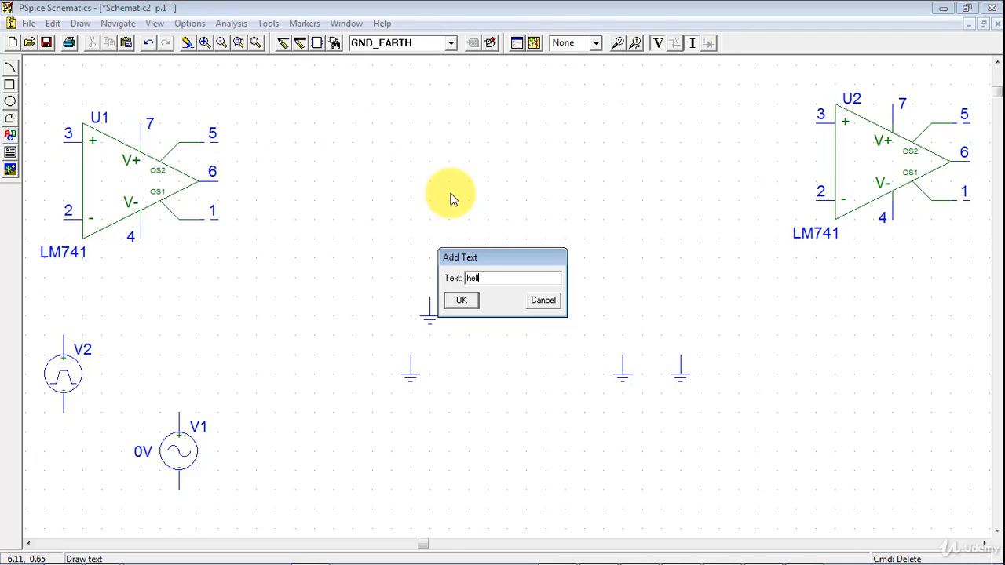
{"action": "type", "text": "hello"}
{"action": "left_click", "coordinate": [461, 300]}
{"action": "left_click", "coordinate": [425, 155]}
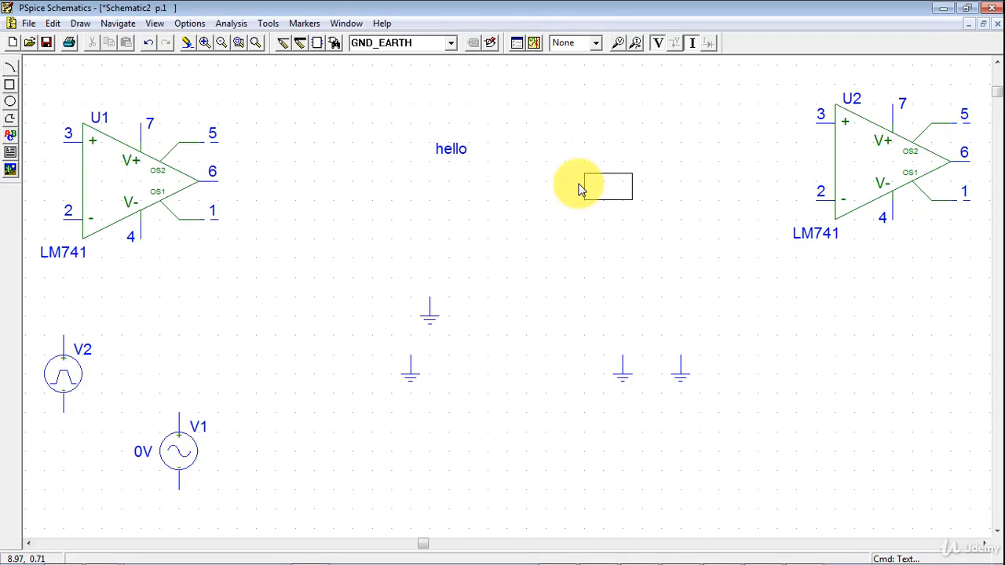
{"action": "right_click", "coordinate": [579, 190]}
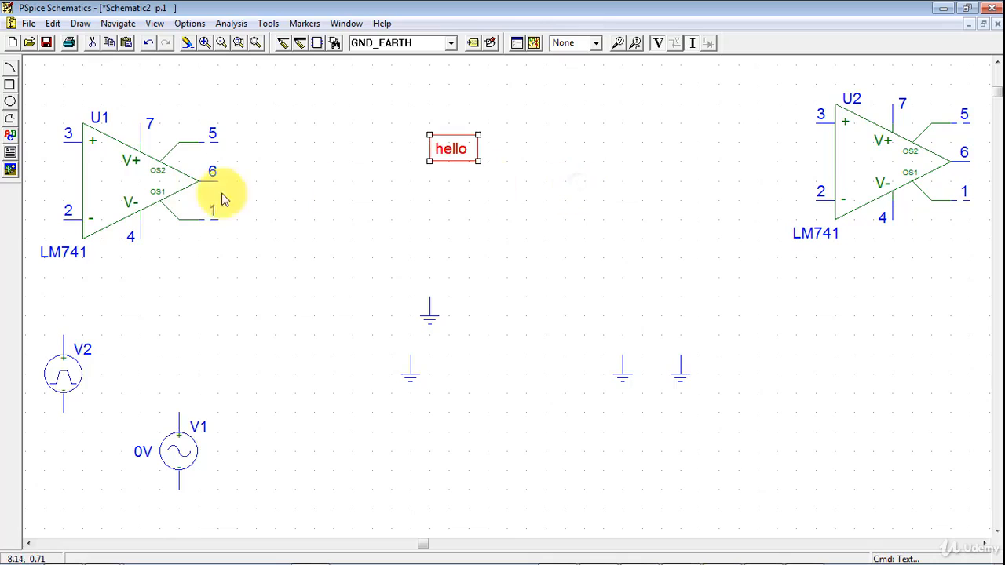
Draw a text box between "hello" and op-amp U2 containing the lines "pspice" and "this si test"
{"action": "left_click", "coordinate": [11, 153]}
{"action": "left_click", "coordinate": [565, 161]}
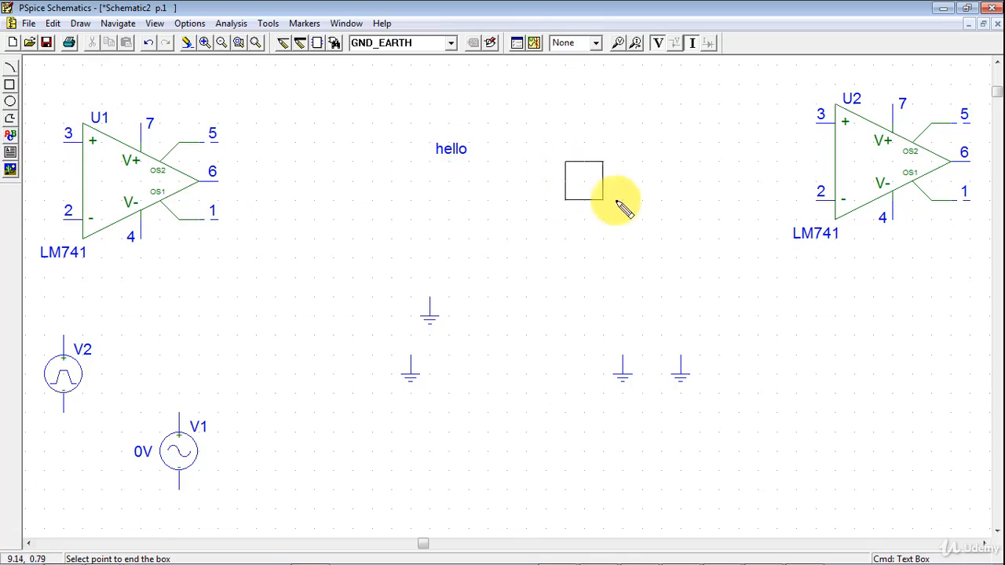
{"action": "left_click", "coordinate": [720, 276]}
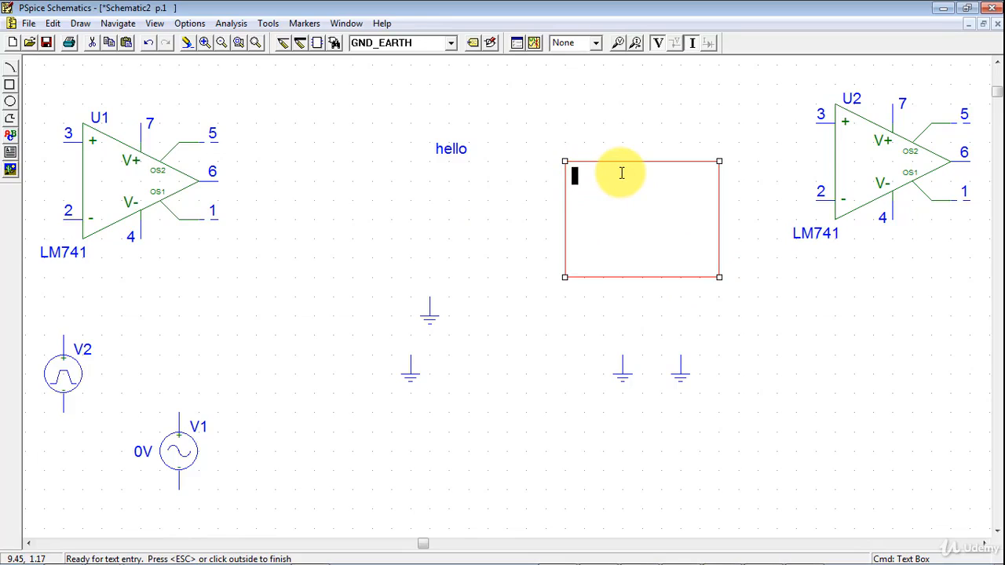
{"action": "type", "text": "pspice"}
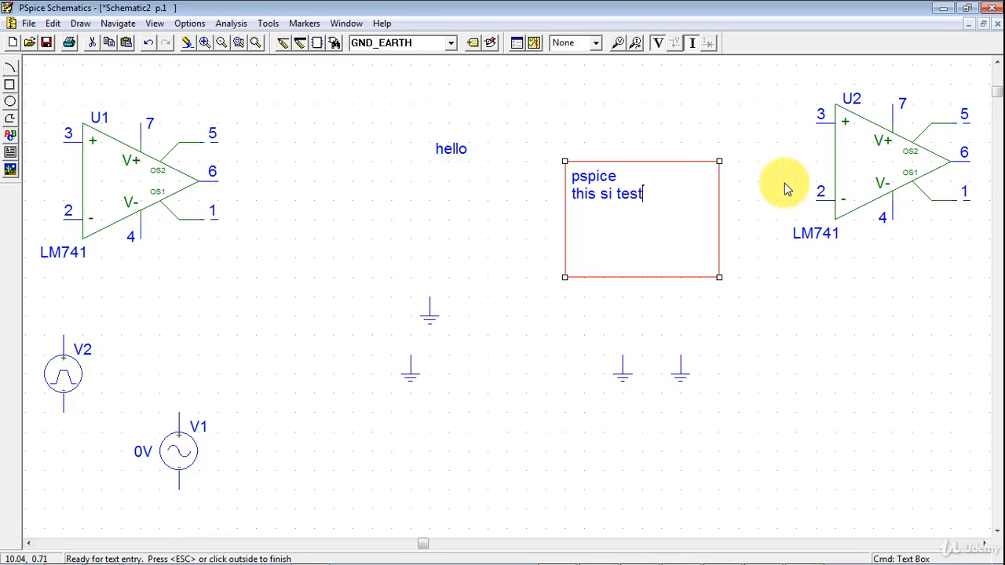
{"action": "left_click", "coordinate": [440, 203]}
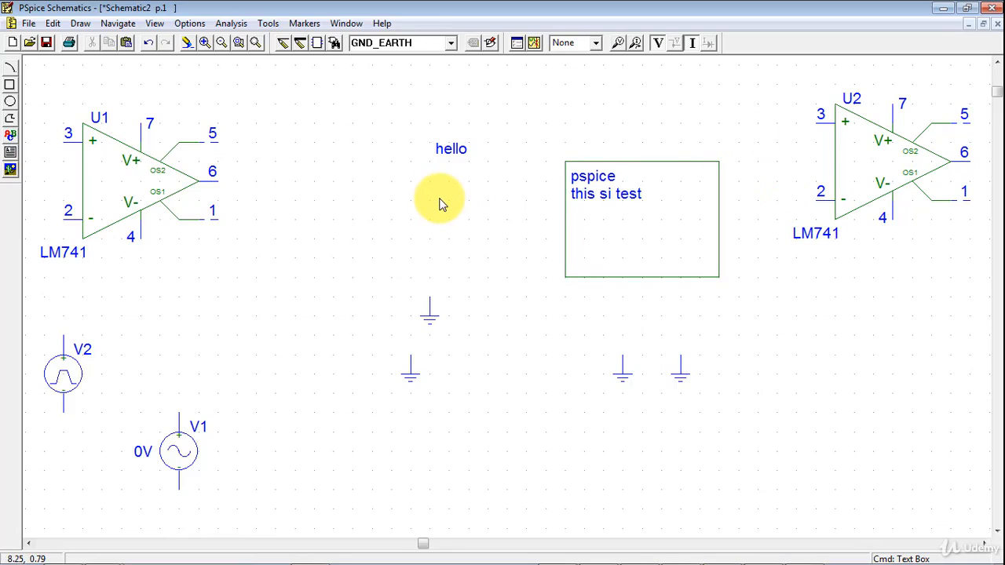
Insert the bitmap picture "pic" from the project folder, with its upper-left corner just above the ground symbols
{"action": "left_click", "coordinate": [9, 170]}
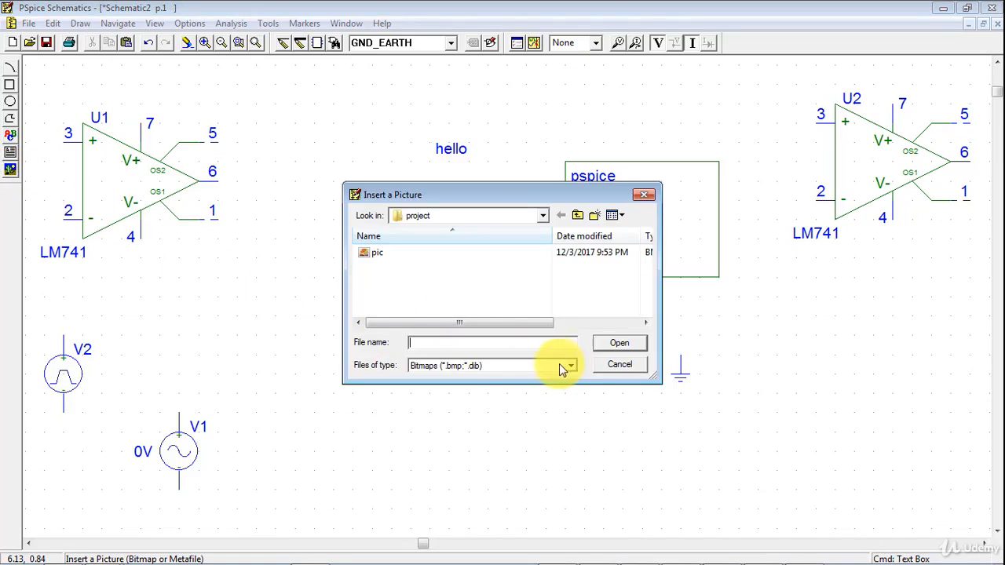
{"action": "left_click", "coordinate": [442, 367]}
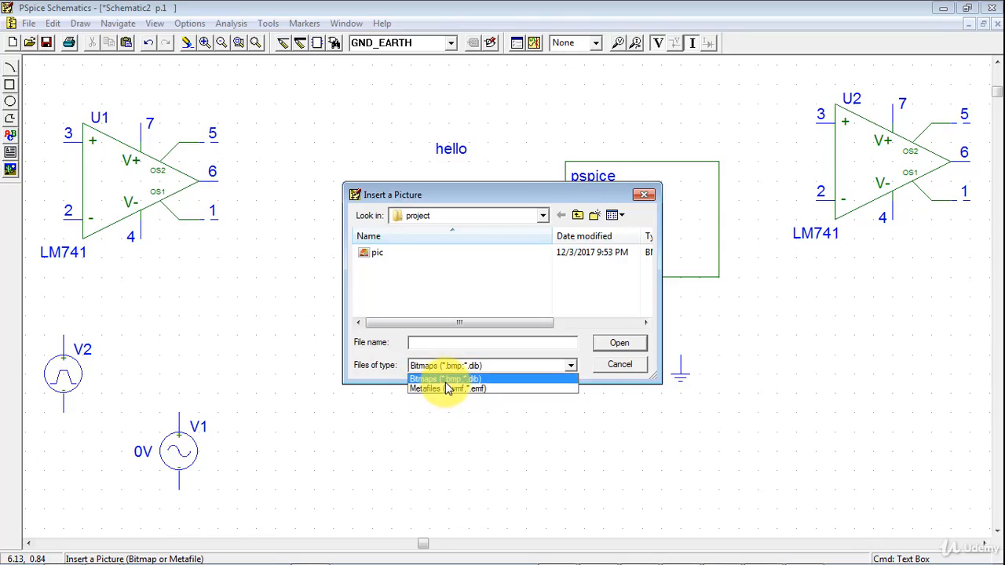
{"action": "left_click", "coordinate": [379, 261]}
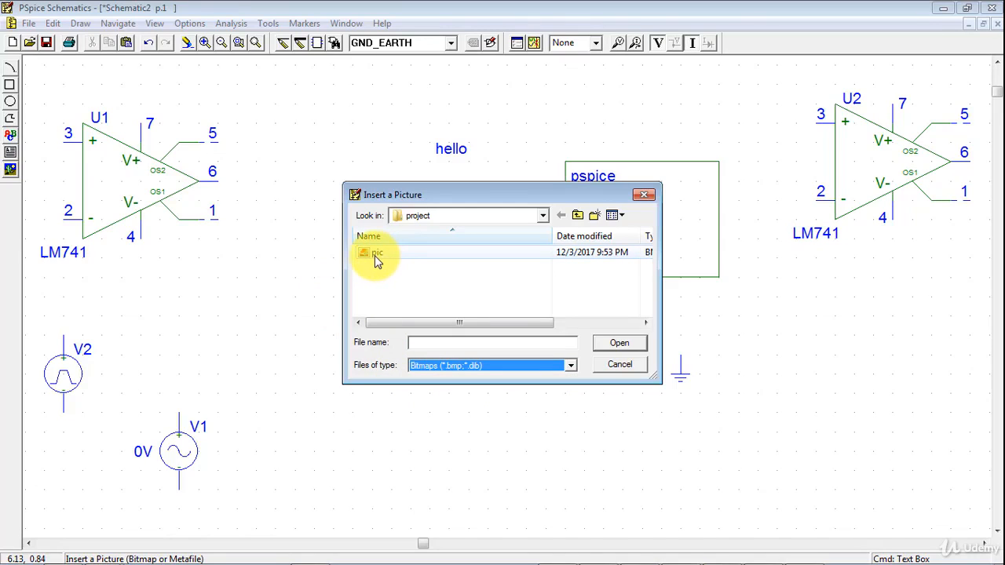
{"action": "left_click", "coordinate": [376, 259]}
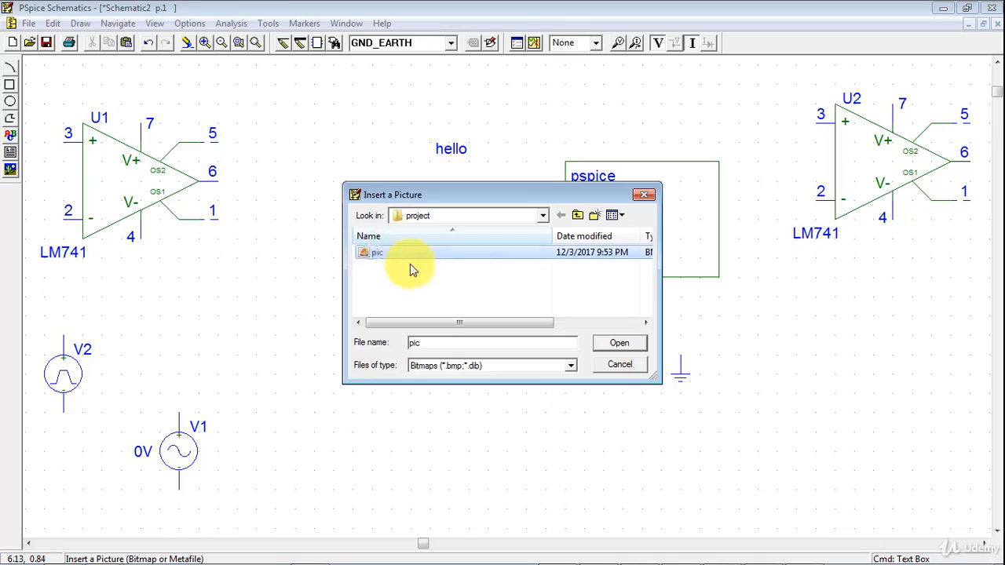
{"action": "left_click", "coordinate": [617, 343]}
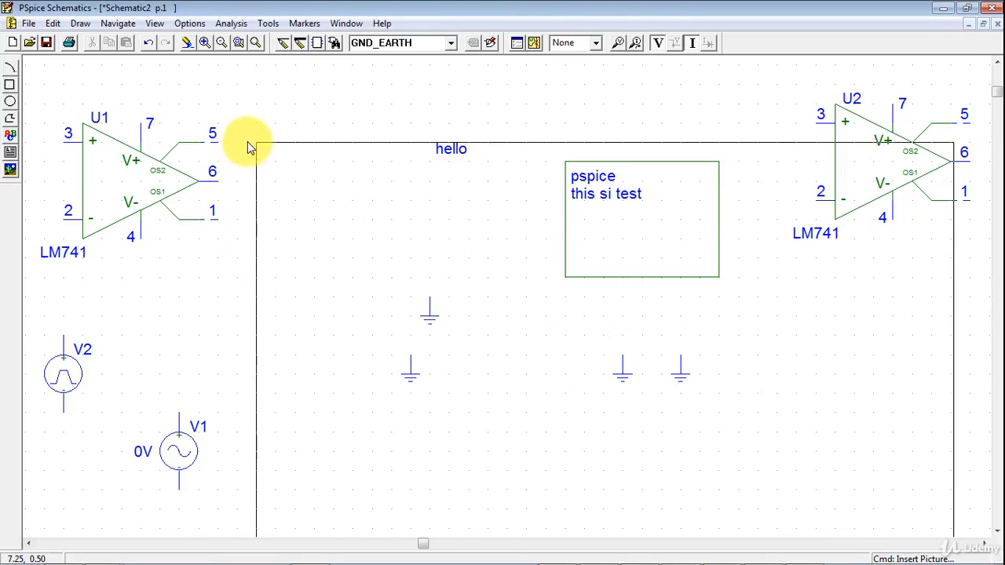
{"action": "left_click", "coordinate": [356, 285]}
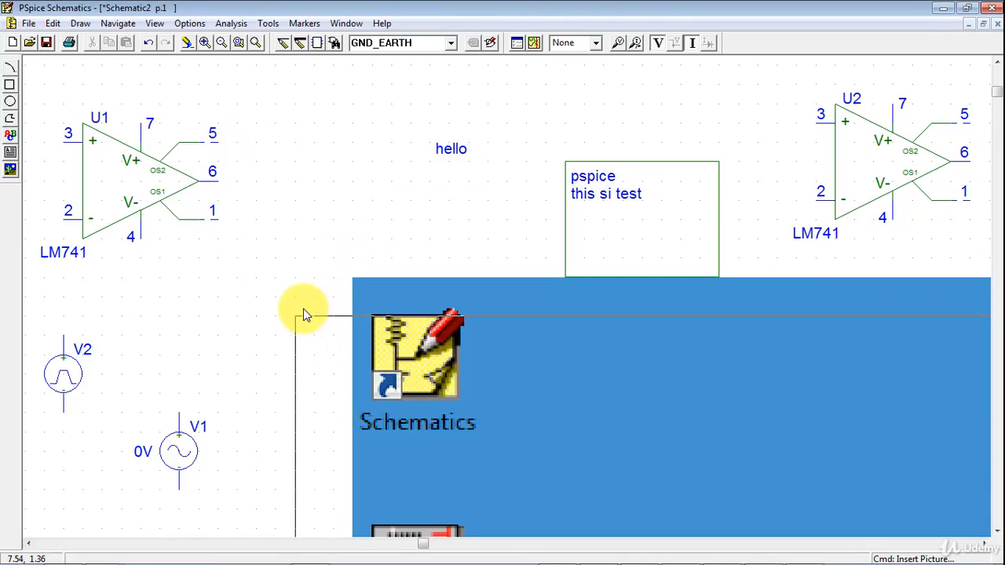
{"action": "right_click", "coordinate": [310, 312]}
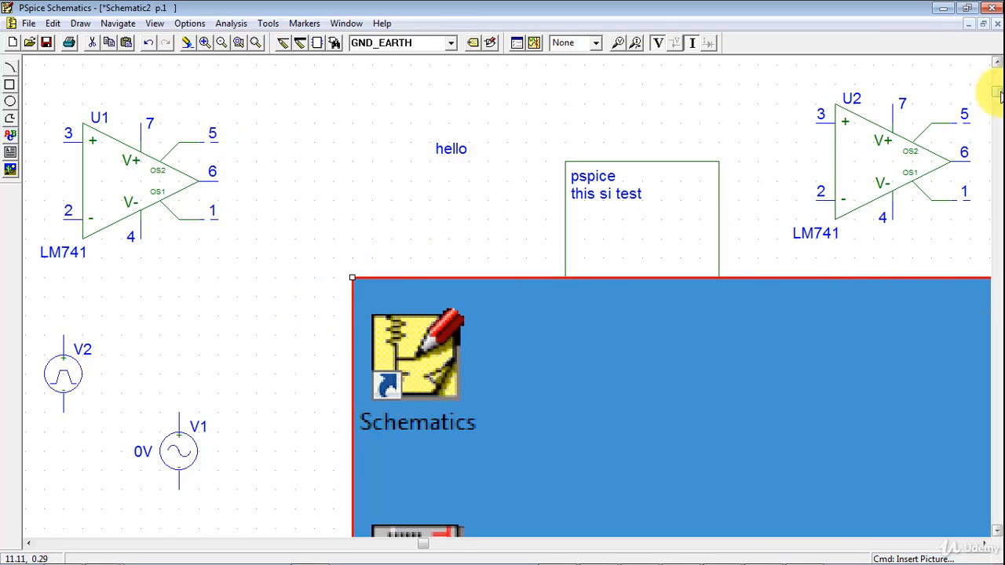
Shrink the inserted picture to a small upright rectangle and position it below op-amp U2, clear of the ground symbols
{"action": "left_click_drag", "start_coordinate": [995, 88], "coordinate": [995, 99]}
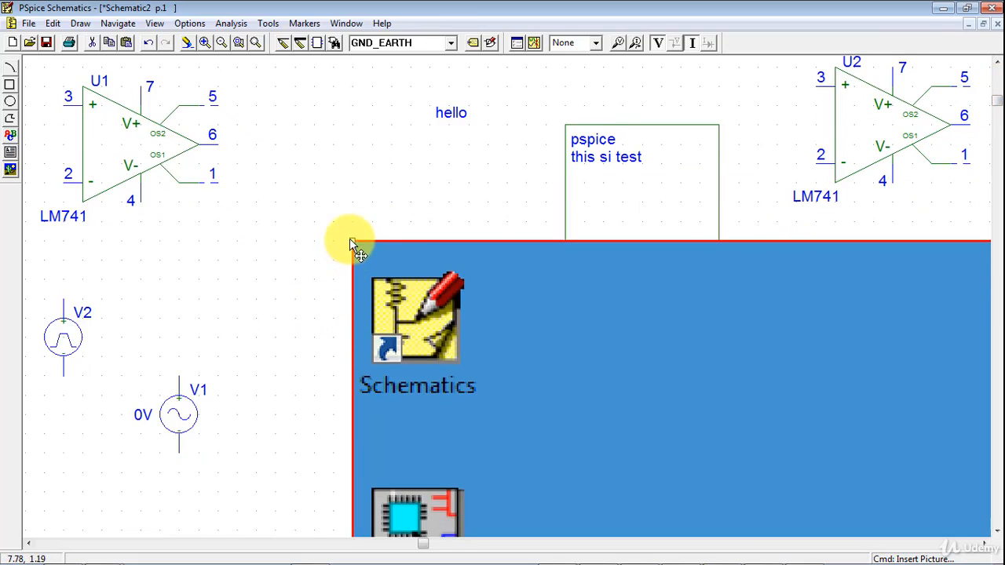
{"action": "left_click_drag", "start_coordinate": [350, 241], "coordinate": [444, 285]}
{"action": "left_click_drag", "start_coordinate": [610, 278], "coordinate": [843, 318]}
{"action": "left_click", "coordinate": [267, 474]}
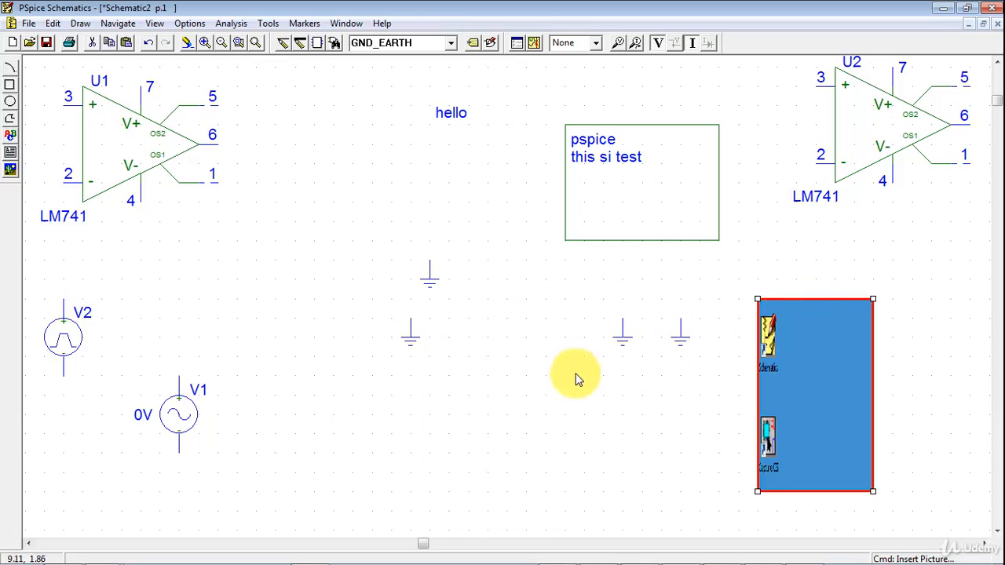